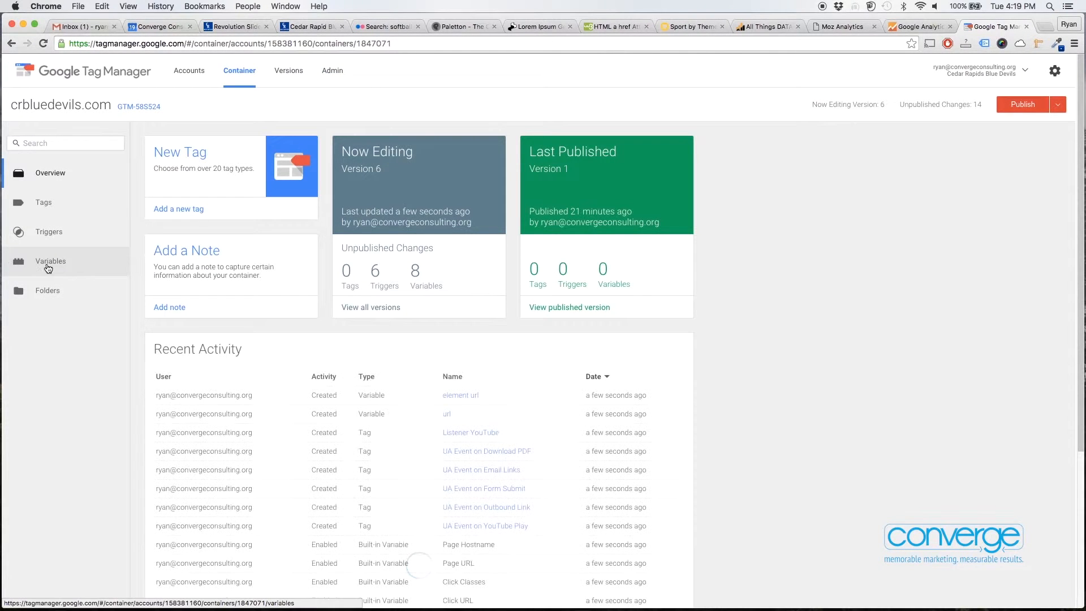
Open the Universal Analytics UA-XXXXXXXX-X constant variable, and copy the property's tracking ID from Google Analytics.
{"action": "left_click", "coordinate": [48, 269]}
{"action": "scroll", "coordinate": [360, 465], "scroll_direction": "down", "scroll_amount": 4}
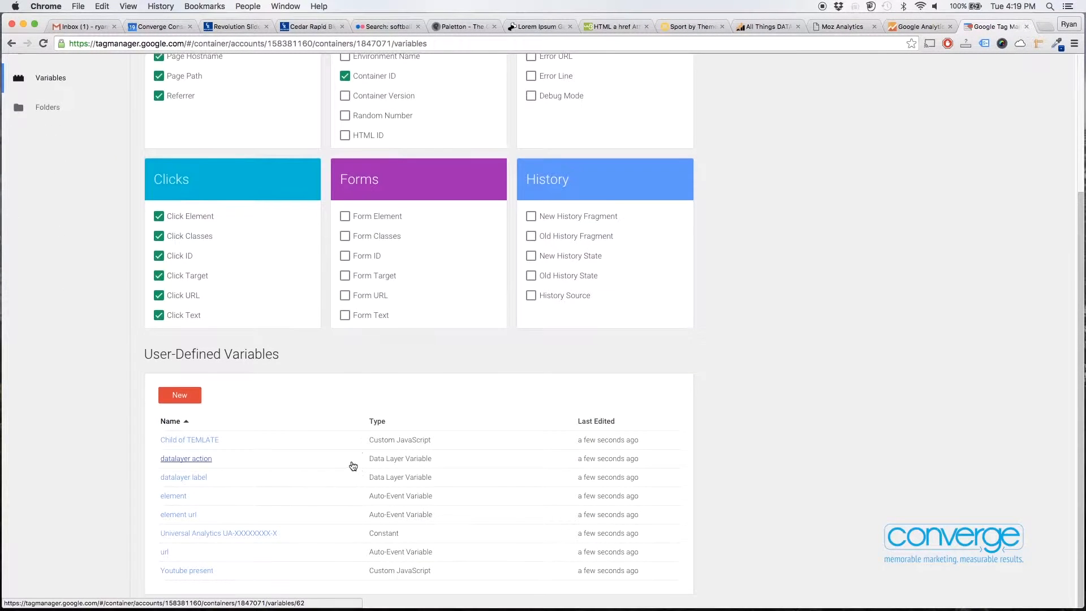
{"action": "left_click", "coordinate": [244, 530]}
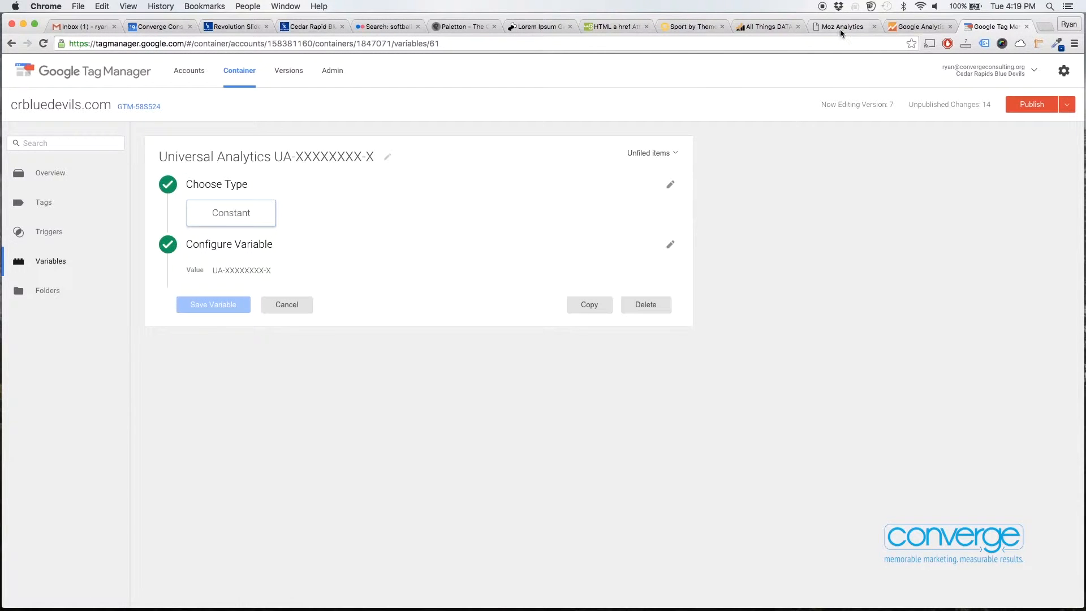
{"action": "left_click", "coordinate": [905, 27]}
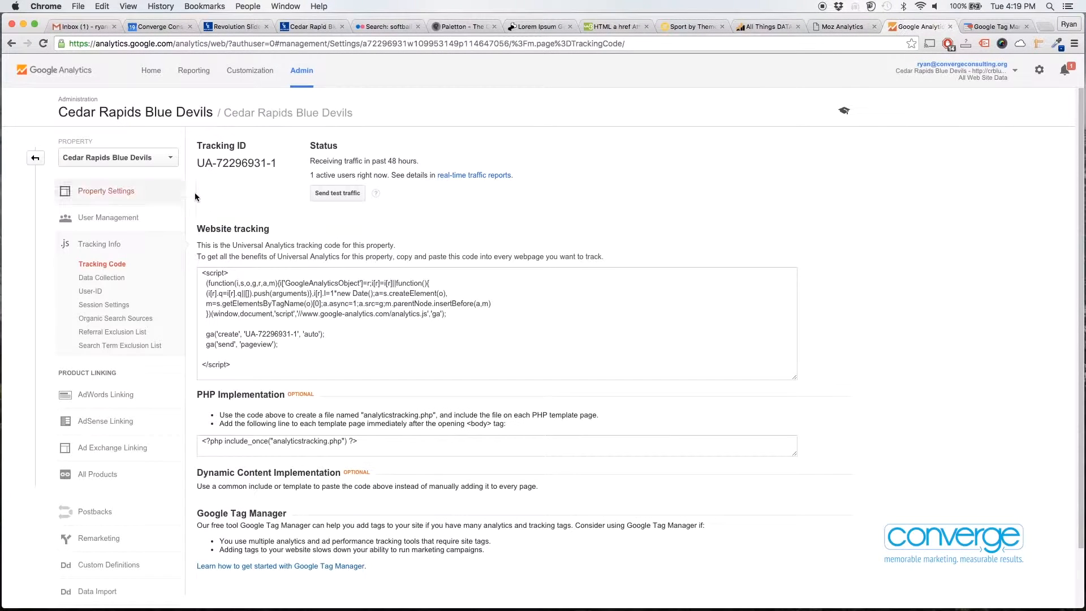
{"action": "left_click_drag", "start_coordinate": [277, 164], "coordinate": [198, 164]}
{"action": "key", "text": "super+c"}
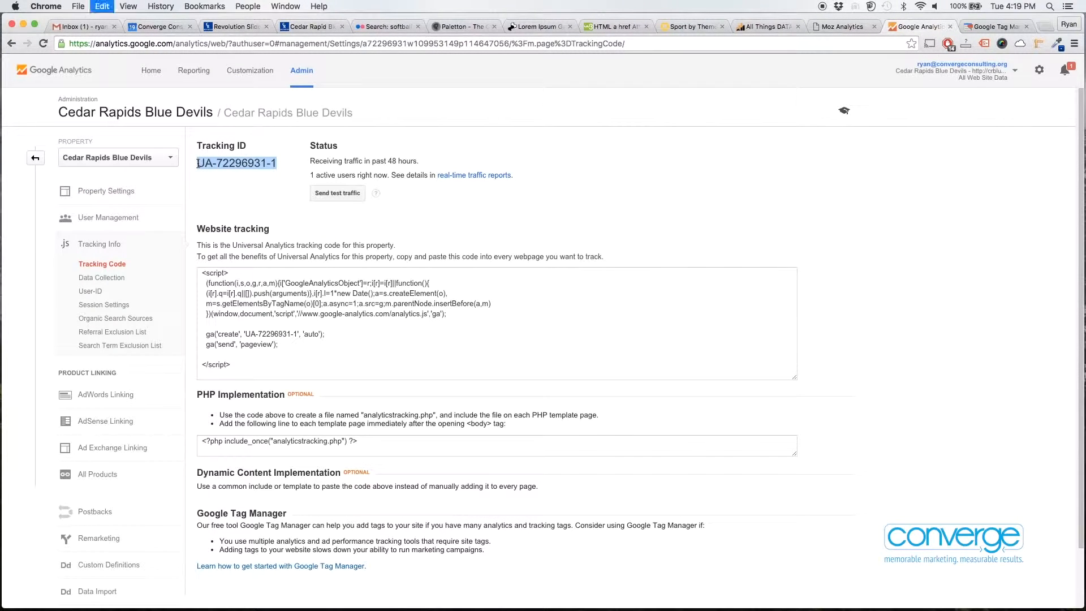
Back in Tag Manager, replace the UA-XXXXXXXX-X placeholder in the variable's name with the copied tracking ID.
{"action": "left_click", "coordinate": [986, 32]}
{"action": "left_click", "coordinate": [335, 157]}
{"action": "left_click_drag", "start_coordinate": [275, 156], "coordinate": [403, 141]}
{"action": "key", "text": "super+v"}
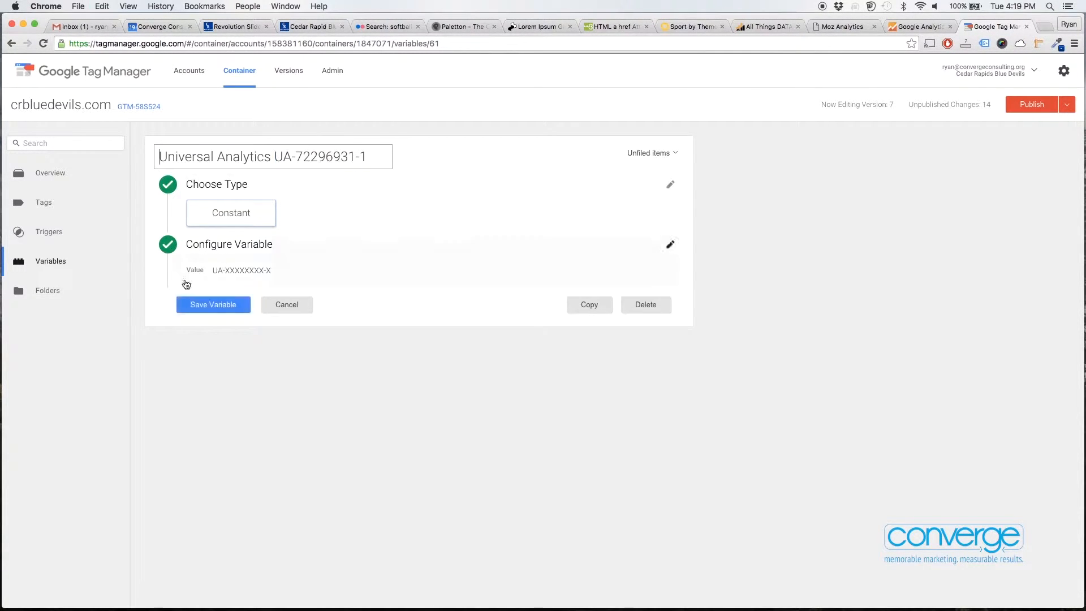
Save the copied tracking ID as the constant variable's value and open the container's triggers.
{"action": "left_click", "coordinate": [225, 270]}
{"action": "left_click_drag", "start_coordinate": [192, 285], "coordinate": [251, 283]}
{"action": "key", "text": "super+v"}
{"action": "left_click", "coordinate": [239, 327]}
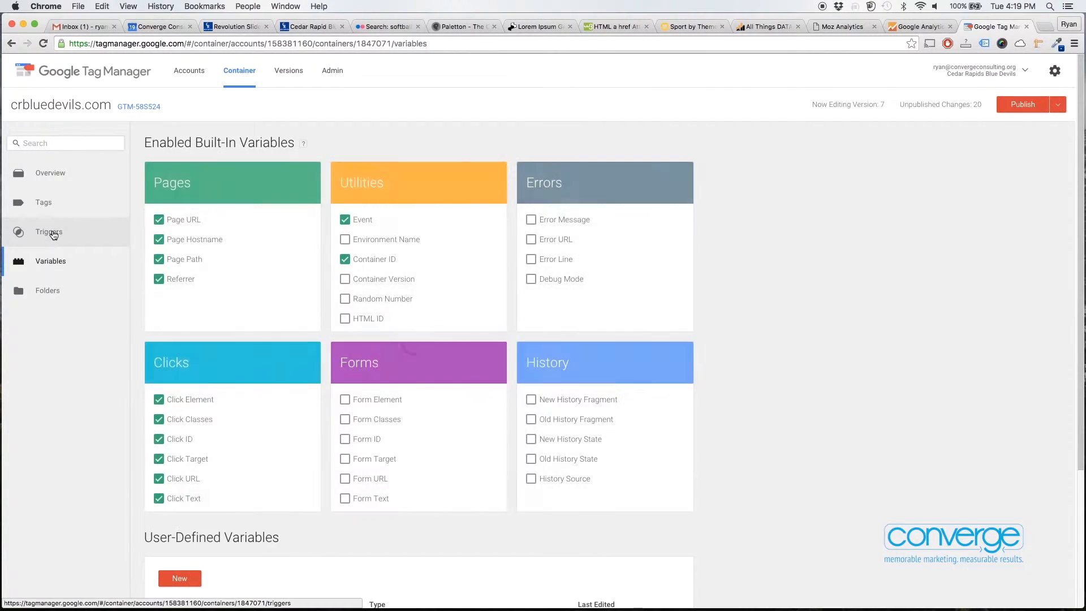
{"action": "left_click", "coordinate": [49, 232]}
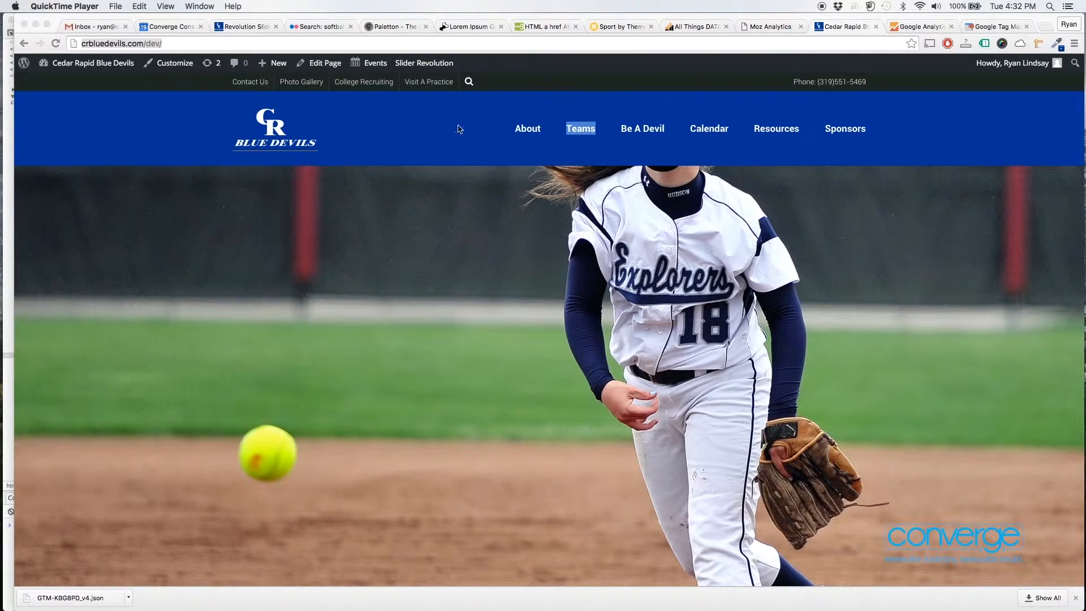
Inspect the Be A Devil menu link on the website and pick out the enclosing nav element's id, nav-wrap.
{"action": "right_click", "coordinate": [625, 133]}
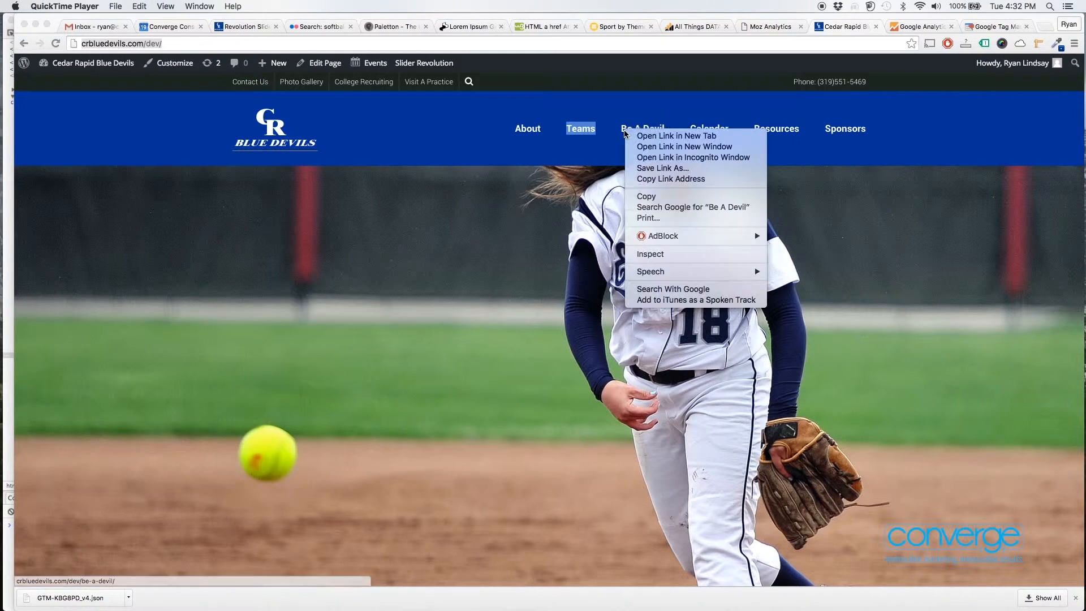
{"action": "left_click", "coordinate": [645, 253]}
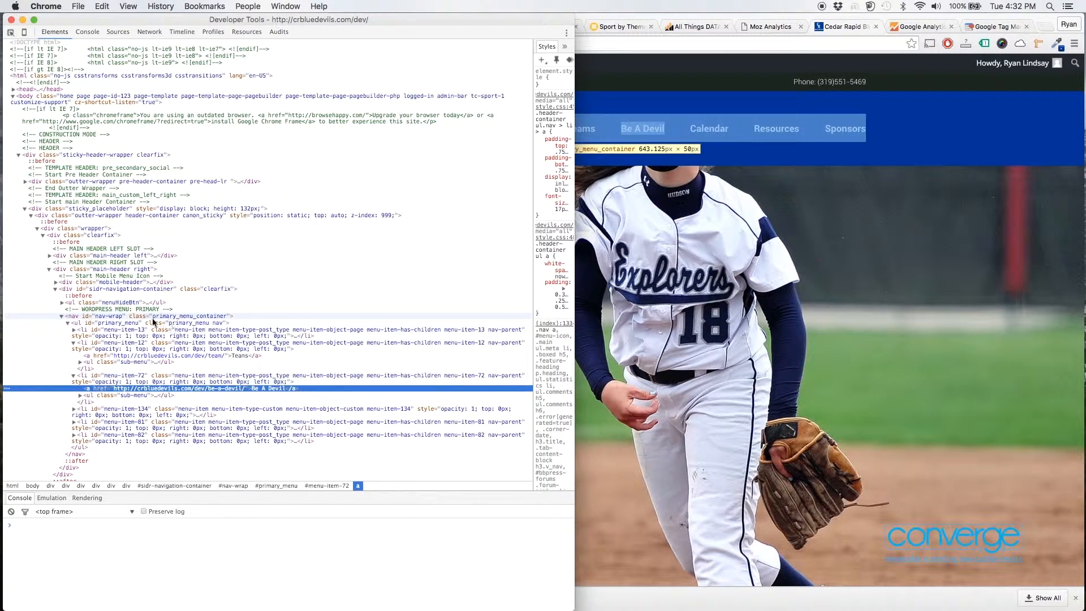
{"action": "double_click", "coordinate": [108, 317]}
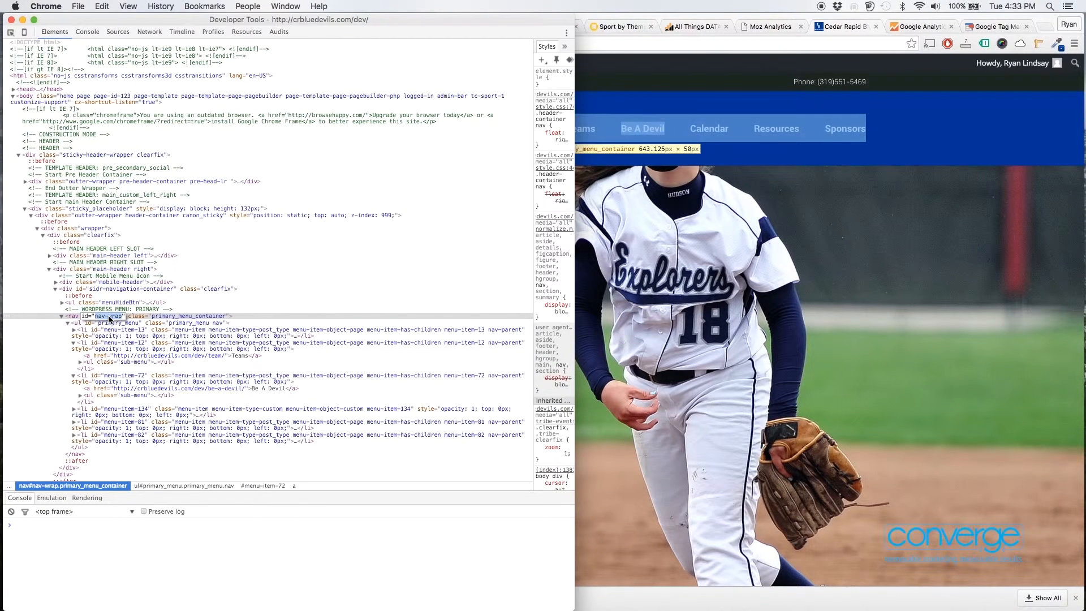
Switch to Google Tag Manager and make a copy of the user-defined variable Child of TEMLATE.
{"action": "left_click", "coordinate": [991, 28]}
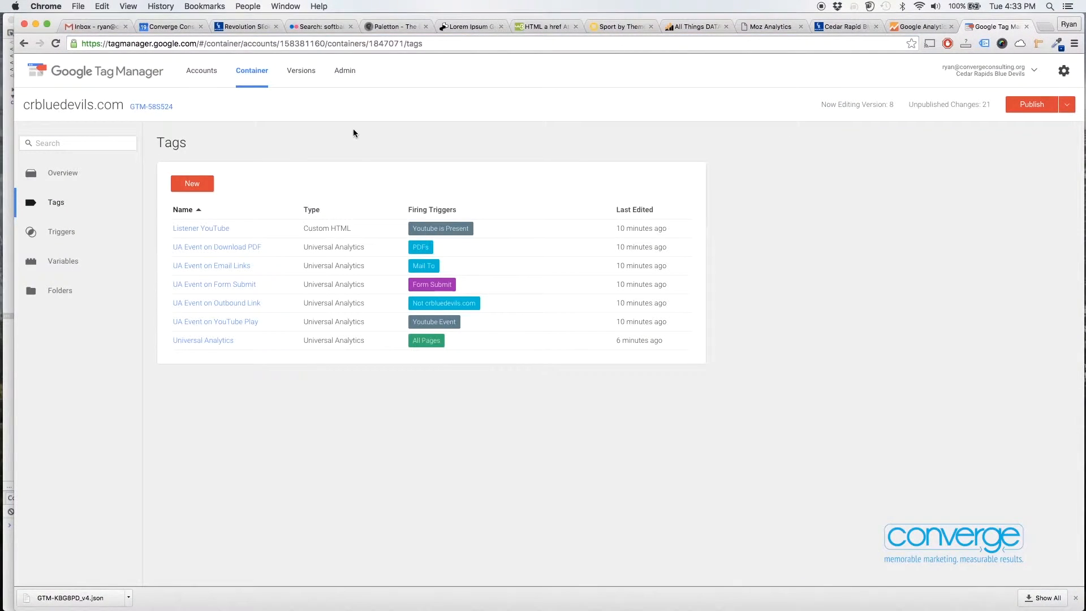
{"action": "left_click", "coordinate": [49, 263]}
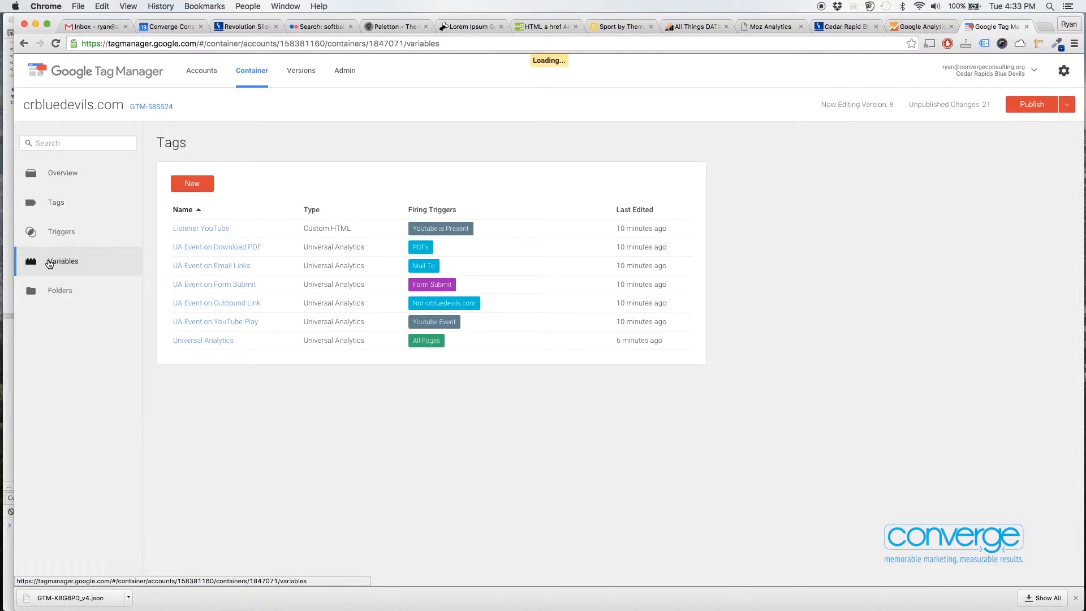
{"action": "scroll", "coordinate": [280, 367], "scroll_direction": "down", "scroll_amount": 5}
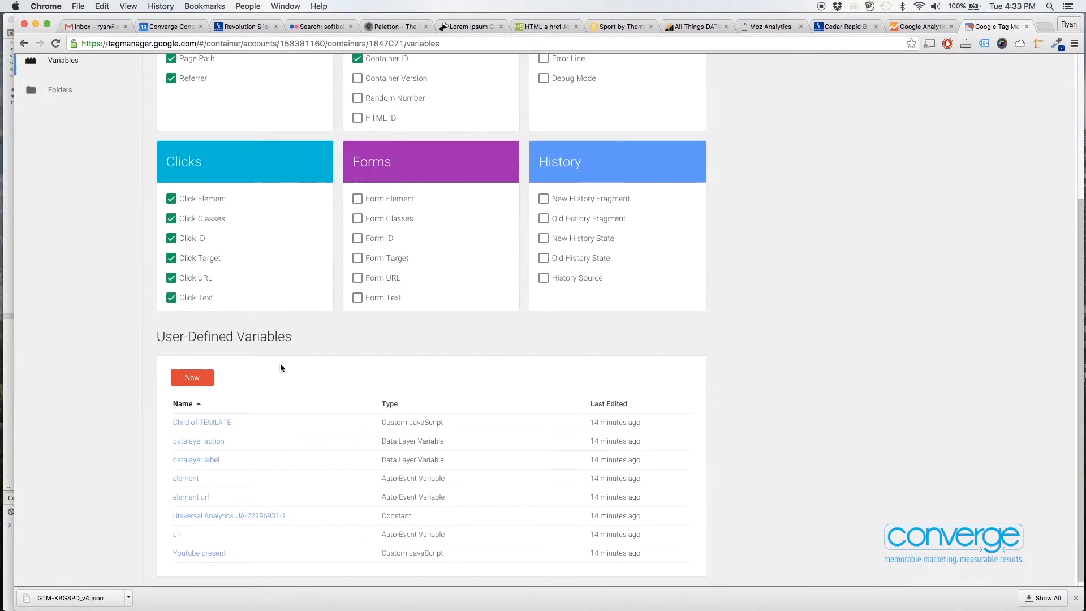
{"action": "left_click", "coordinate": [203, 421]}
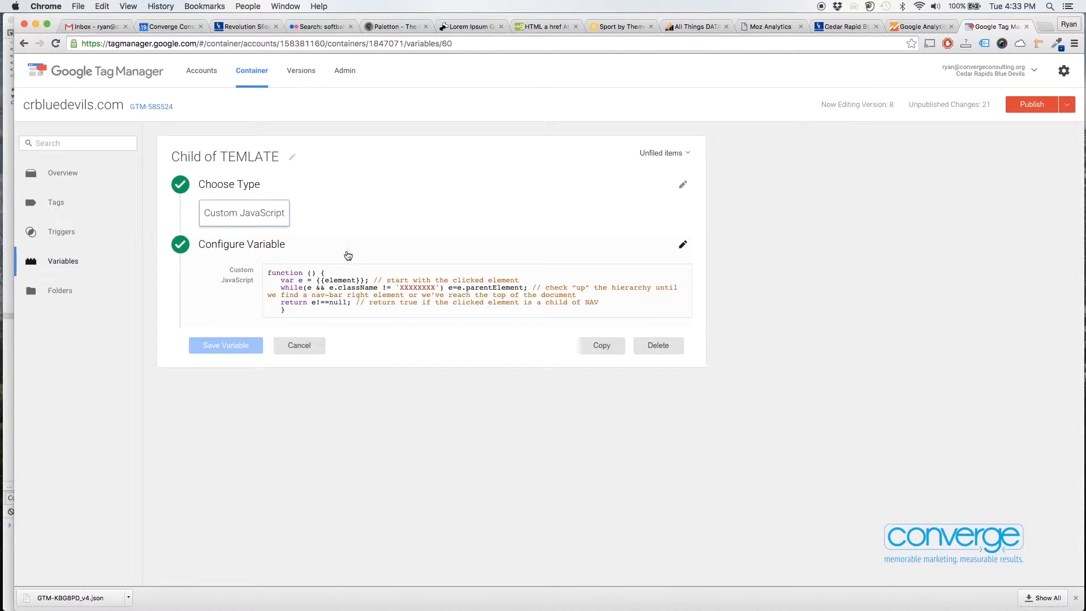
{"action": "left_click", "coordinate": [602, 351]}
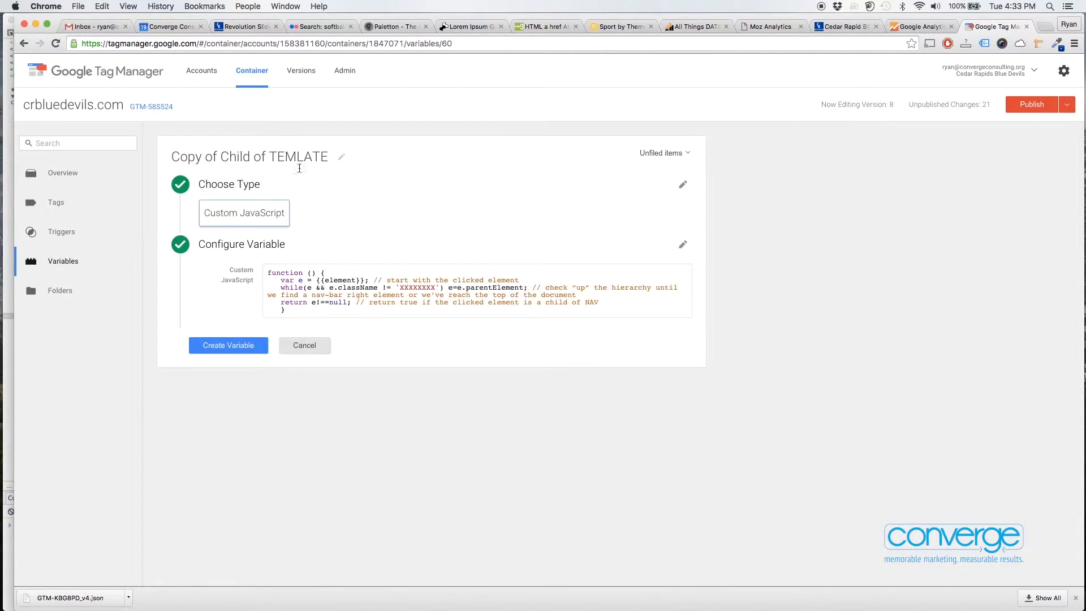
Rename the copied variable as Child of nav-wrap.
{"action": "left_click", "coordinate": [218, 156]}
{"action": "left_click_drag", "start_coordinate": [219, 156], "coordinate": [147, 166]}
{"action": "key", "text": "BackSpace"}
{"action": "left_click_drag", "start_coordinate": [222, 160], "coordinate": [281, 159]}
{"action": "key", "text": "super+v"}
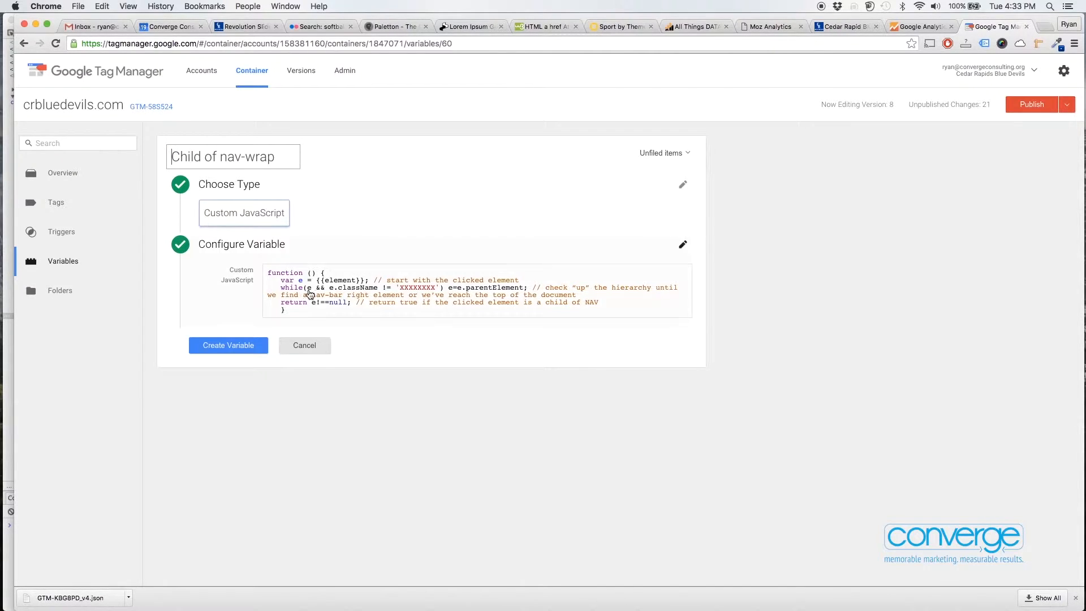
Change the custom JavaScript condition to compare e.id with 'nav-wrap', and create the variable.
{"action": "left_click", "coordinate": [399, 288]}
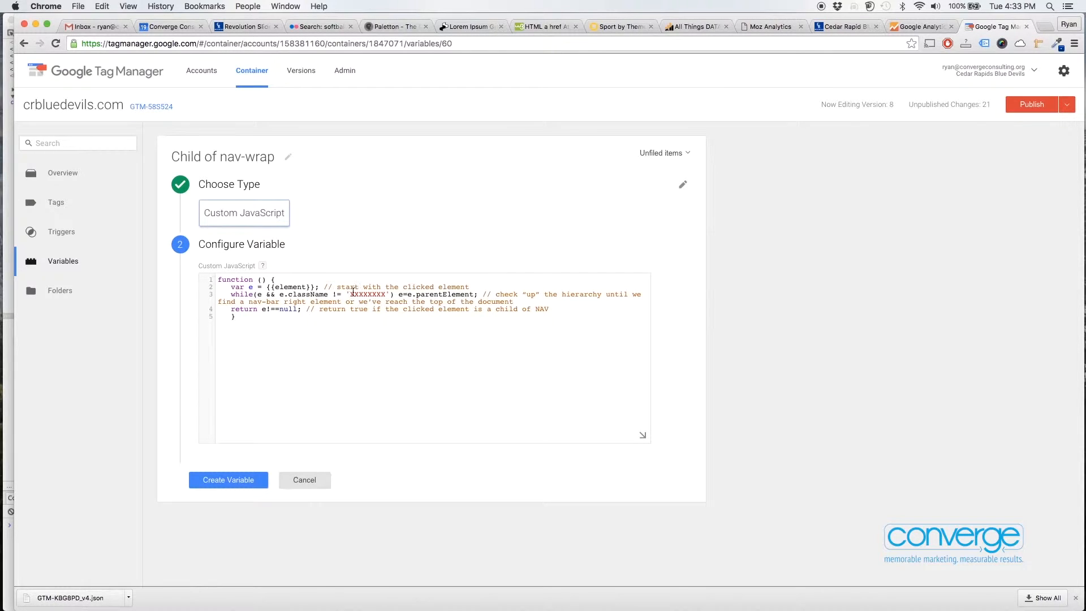
{"action": "left_click_drag", "start_coordinate": [350, 293], "coordinate": [387, 295]}
{"action": "key", "text": "super+v"}
{"action": "left_click_drag", "start_coordinate": [331, 294], "coordinate": [294, 293]}
{"action": "type", "text": "id"}
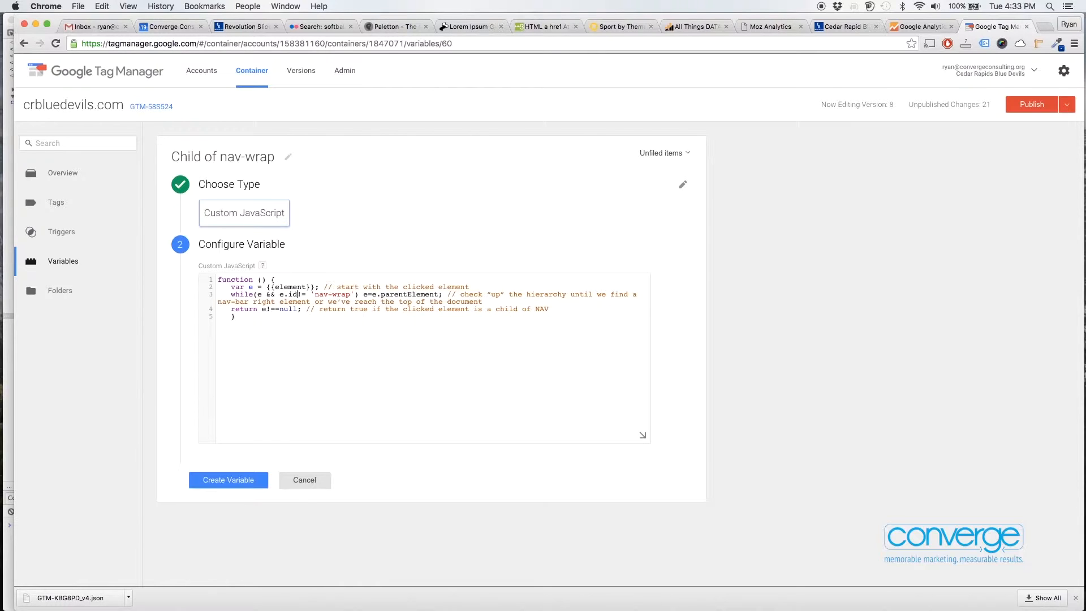
{"action": "left_click", "coordinate": [247, 482]}
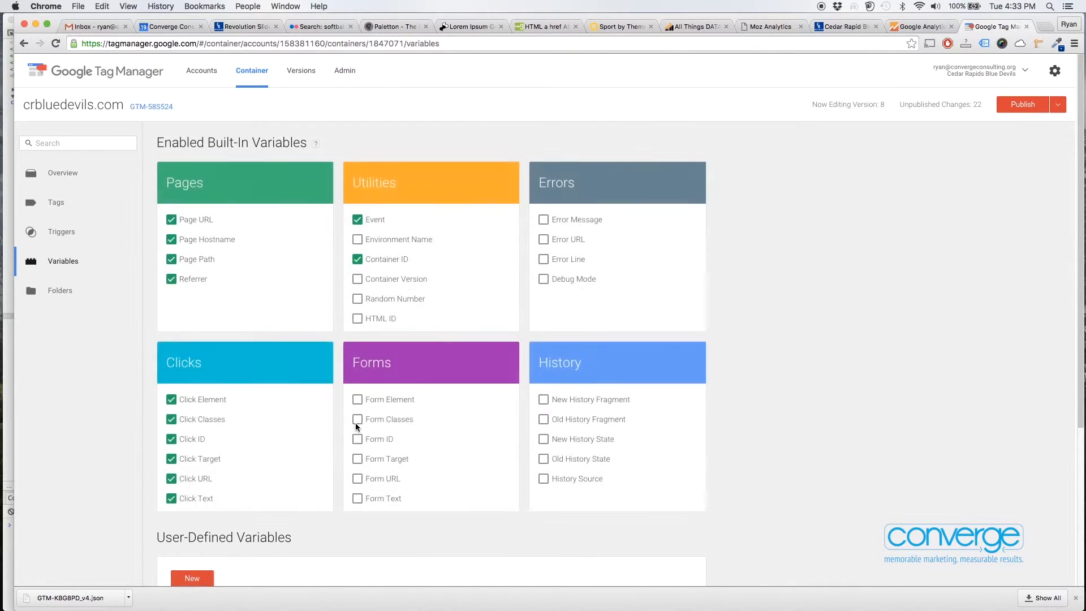
Make a copy of the UA Event on Outbound Link tag.
{"action": "scroll", "coordinate": [355, 422], "scroll_direction": "down", "scroll_amount": 4}
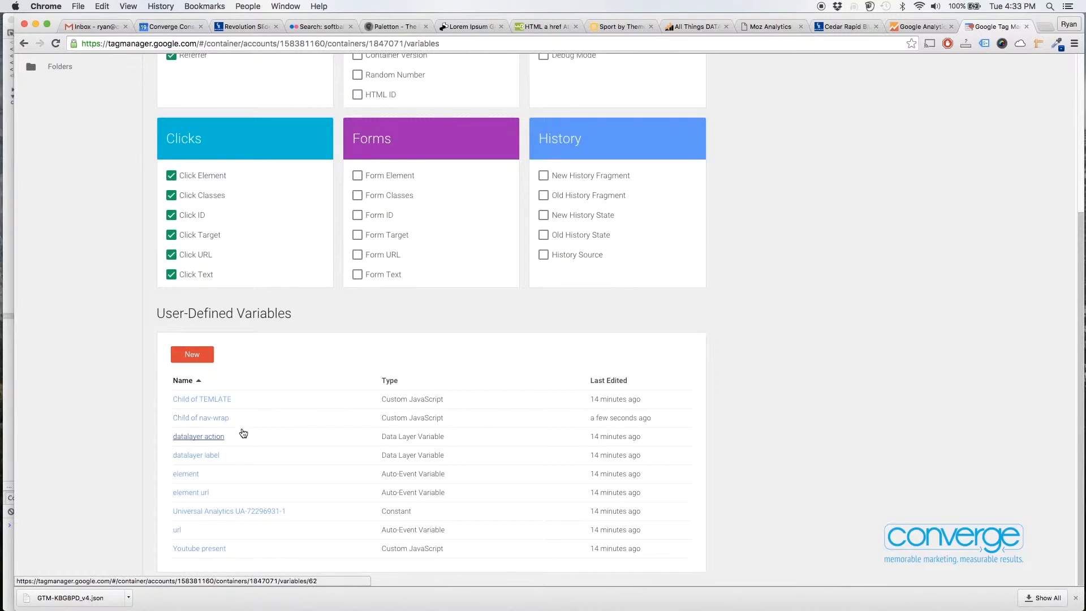
{"action": "scroll", "coordinate": [184, 415], "scroll_direction": "up", "scroll_amount": 3}
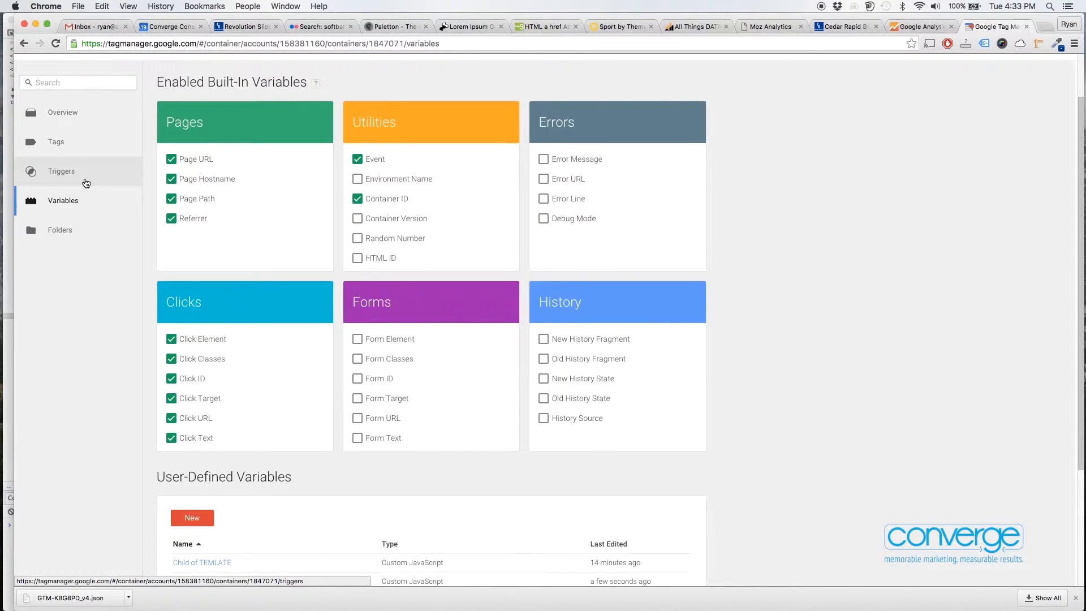
{"action": "left_click", "coordinate": [56, 142]}
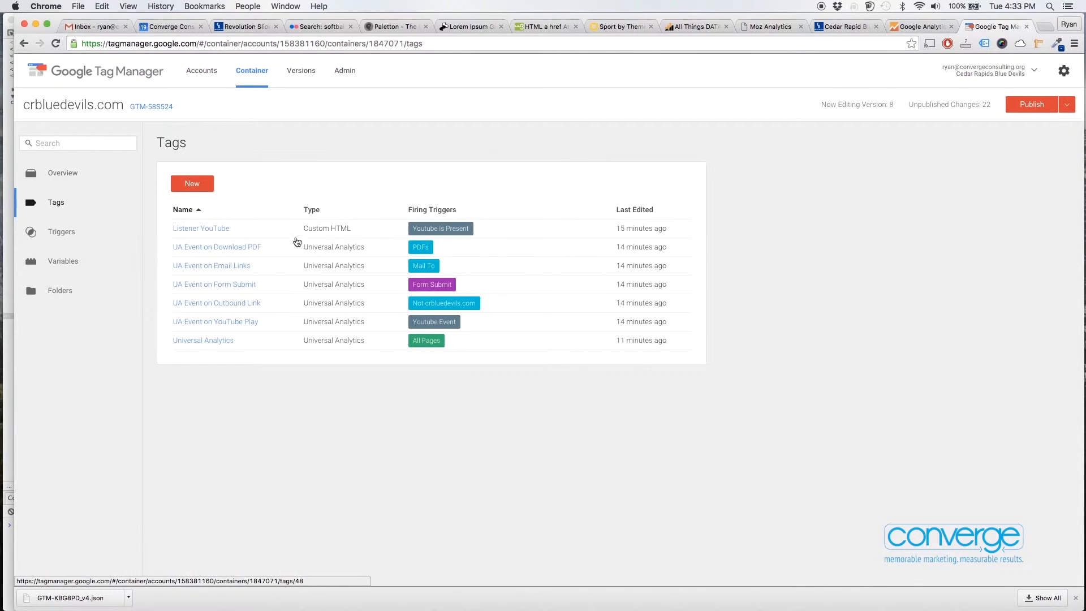
{"action": "left_click", "coordinate": [239, 304]}
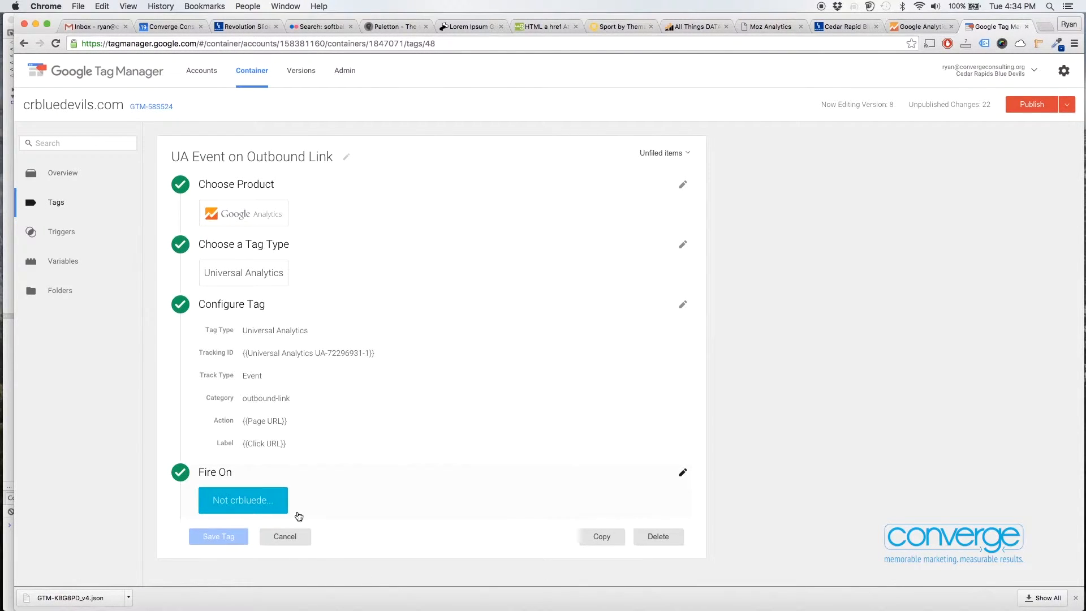
{"action": "left_click", "coordinate": [597, 535]}
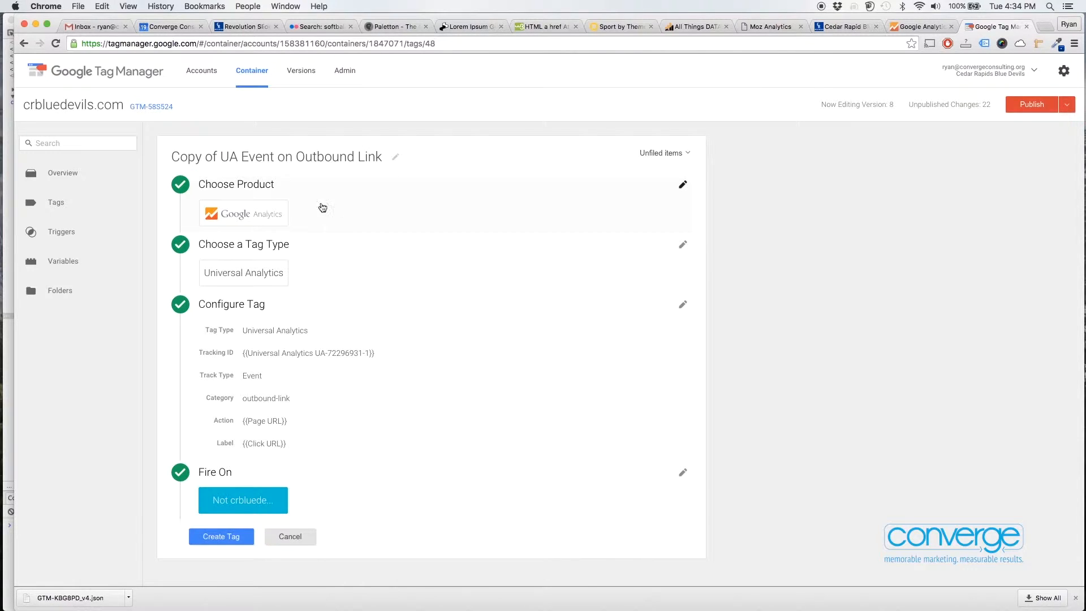
Rename the copied tag as UA Event on main-nav.
{"action": "left_click_drag", "start_coordinate": [220, 153], "coordinate": [117, 151]}
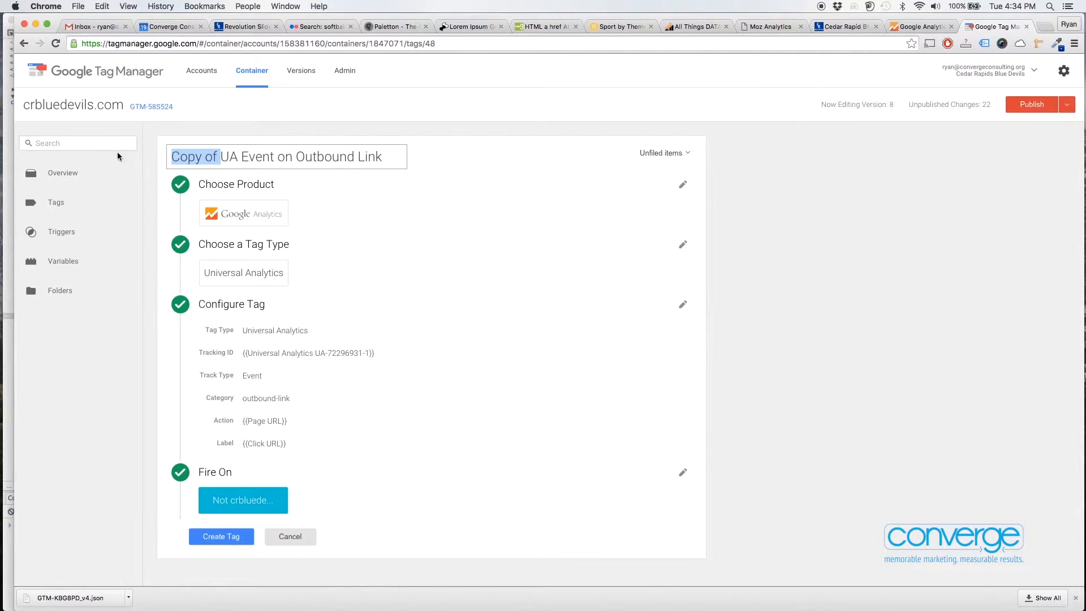
{"action": "key", "text": "BackSpace"}
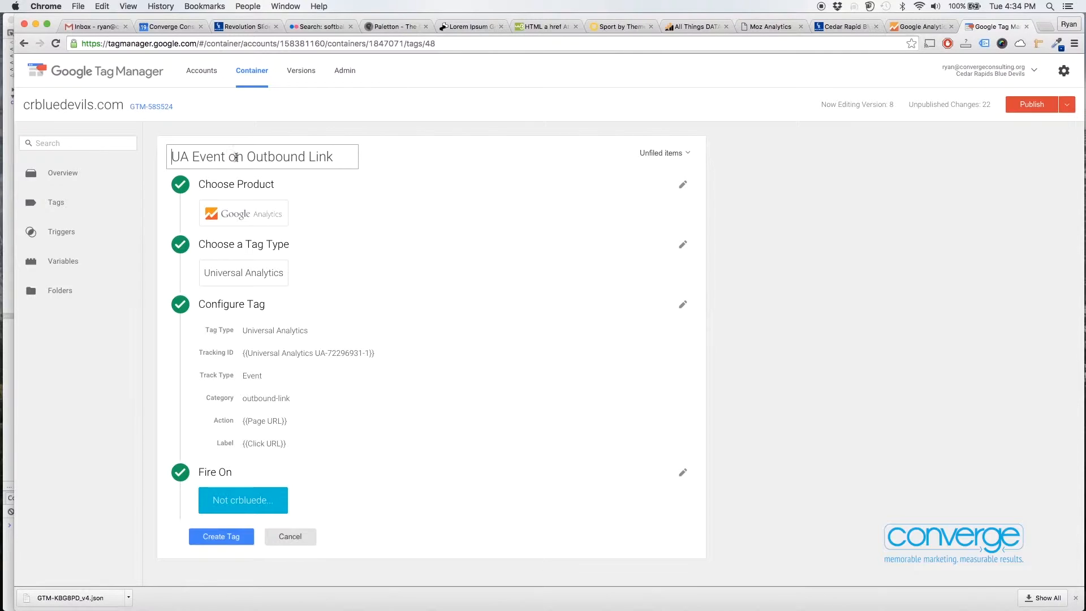
{"action": "left_click_drag", "start_coordinate": [246, 157], "coordinate": [336, 157]}
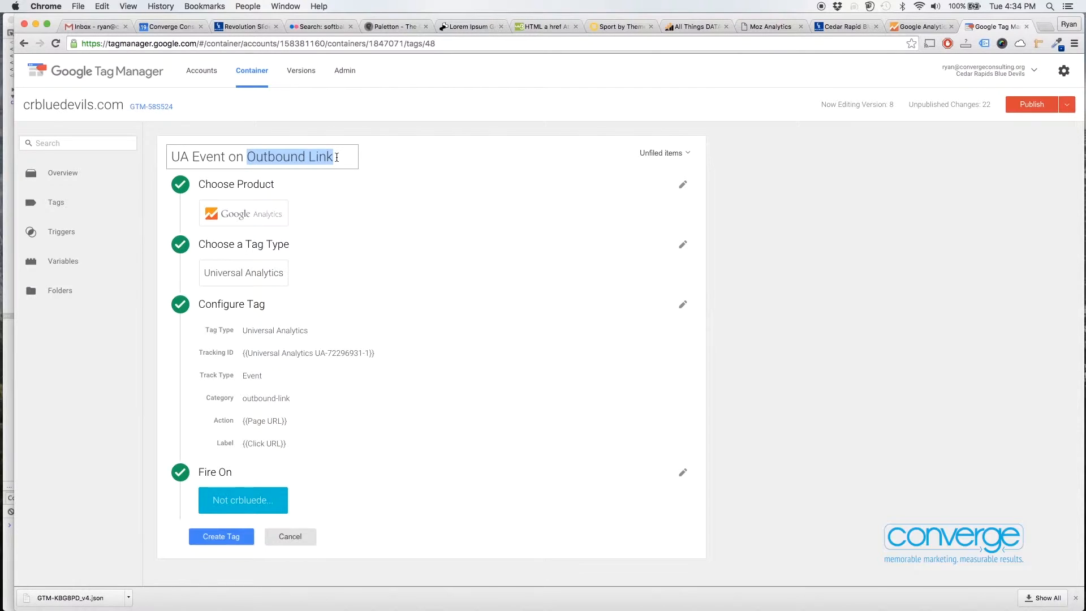
{"action": "type", "text": "M"}
{"action": "key", "text": "BackSpace"}
{"action": "type", "text": "main"}
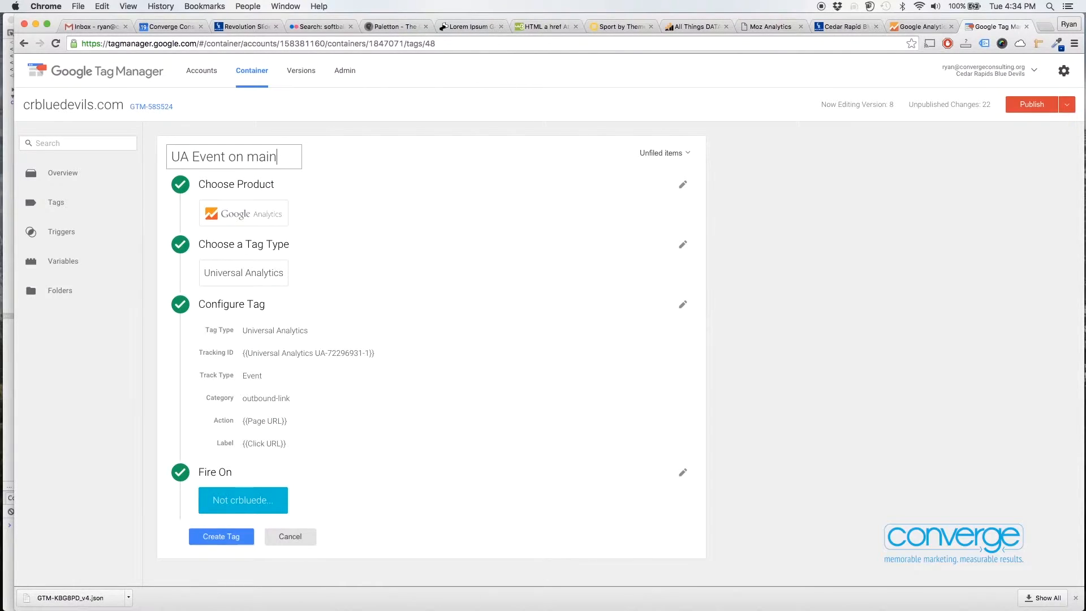
{"action": "type", "text": "-nav"}
Set the new tag's event category to main-nav and review its Action and Label parameters.
{"action": "left_click", "coordinate": [269, 362]}
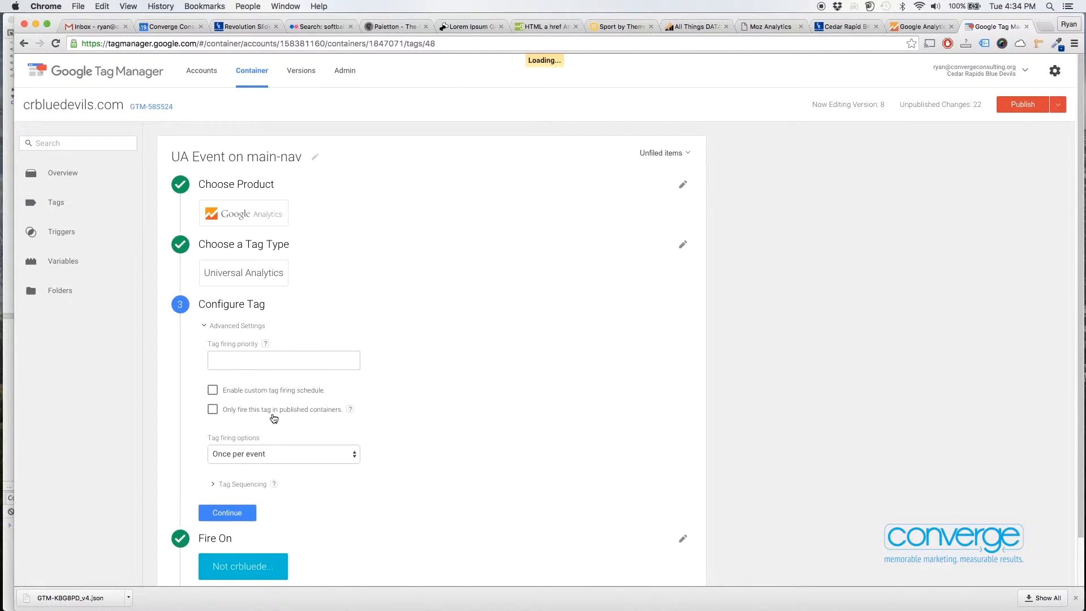
{"action": "scroll", "coordinate": [273, 416], "scroll_direction": "down", "scroll_amount": 5}
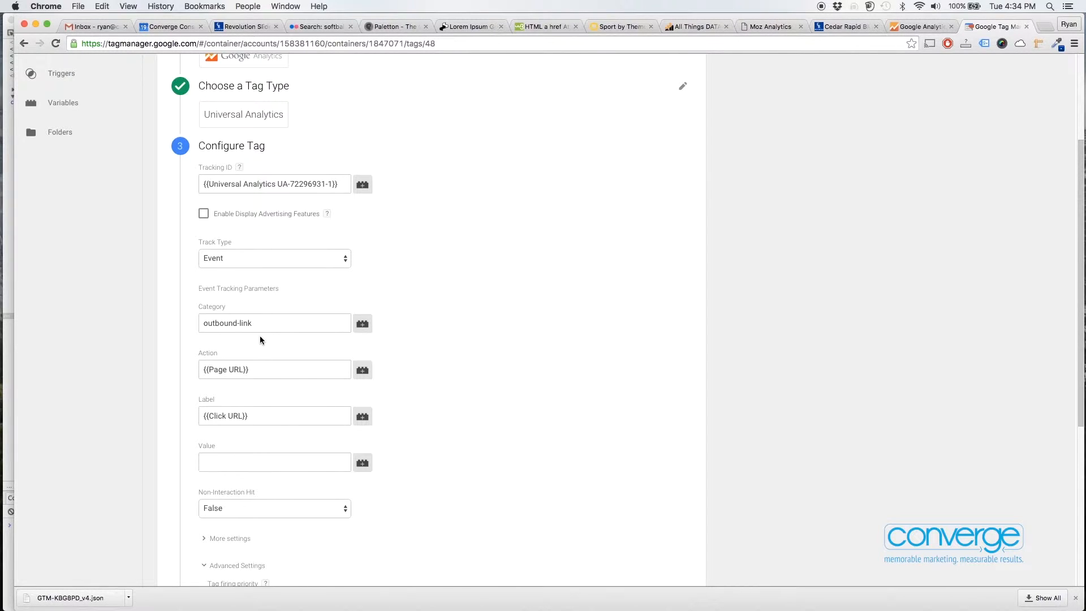
{"action": "scroll", "coordinate": [260, 335], "scroll_direction": "down", "scroll_amount": 2}
{"action": "scroll", "coordinate": [260, 337], "scroll_direction": "down", "scroll_amount": 3}
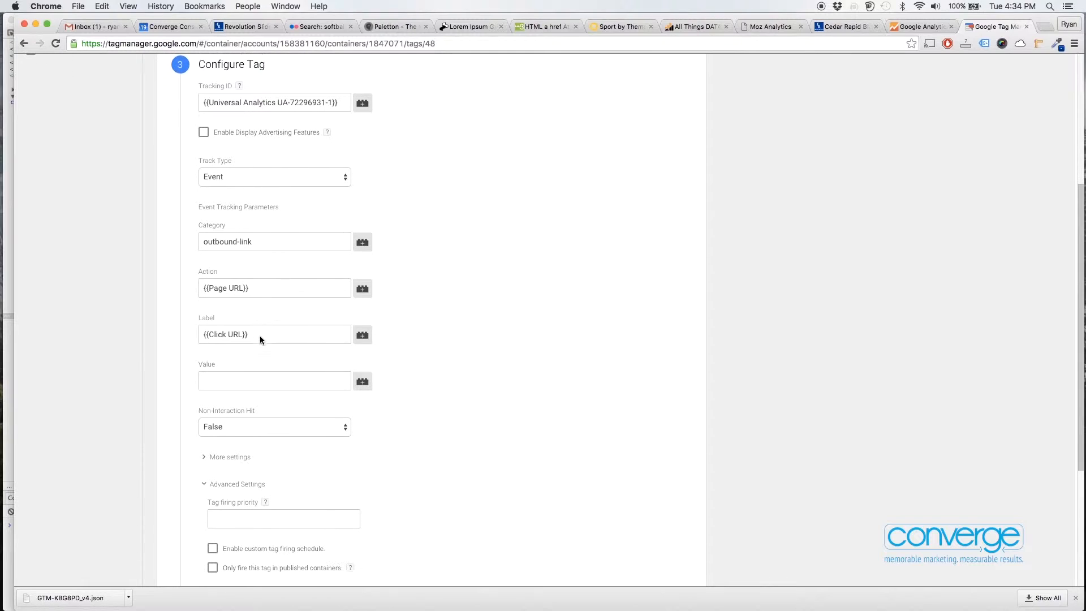
{"action": "left_click_drag", "start_coordinate": [263, 239], "coordinate": [149, 246]}
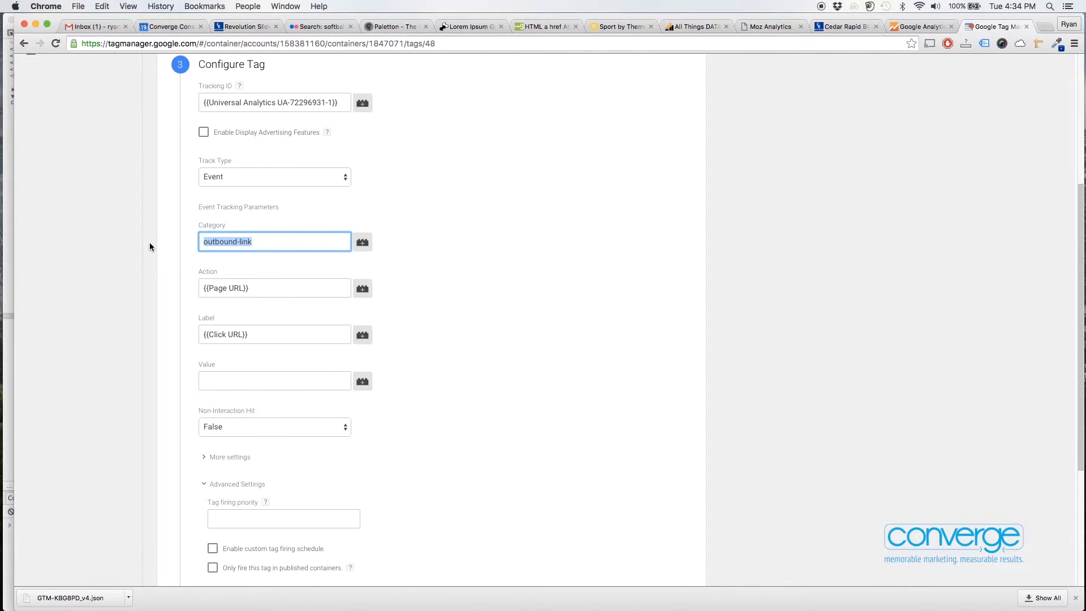
{"action": "type", "text": "main-nav"}
{"action": "left_click_drag", "start_coordinate": [236, 242], "coordinate": [173, 238]}
{"action": "left_click", "coordinate": [230, 257]}
{"action": "scroll", "coordinate": [300, 306], "scroll_direction": "down", "scroll_amount": 3}
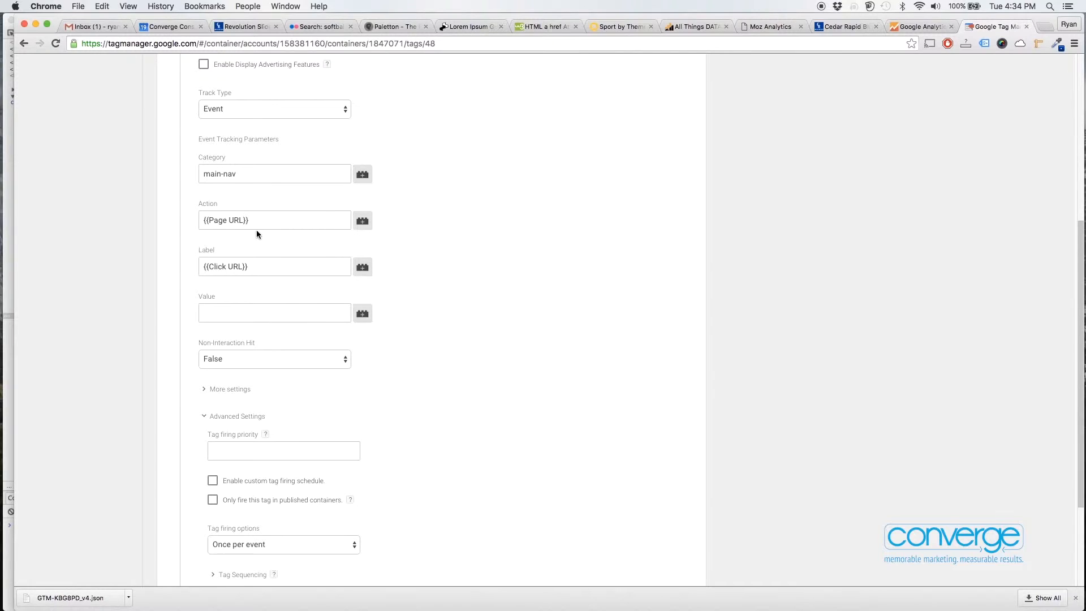
{"action": "left_click_drag", "start_coordinate": [252, 220], "coordinate": [205, 220]}
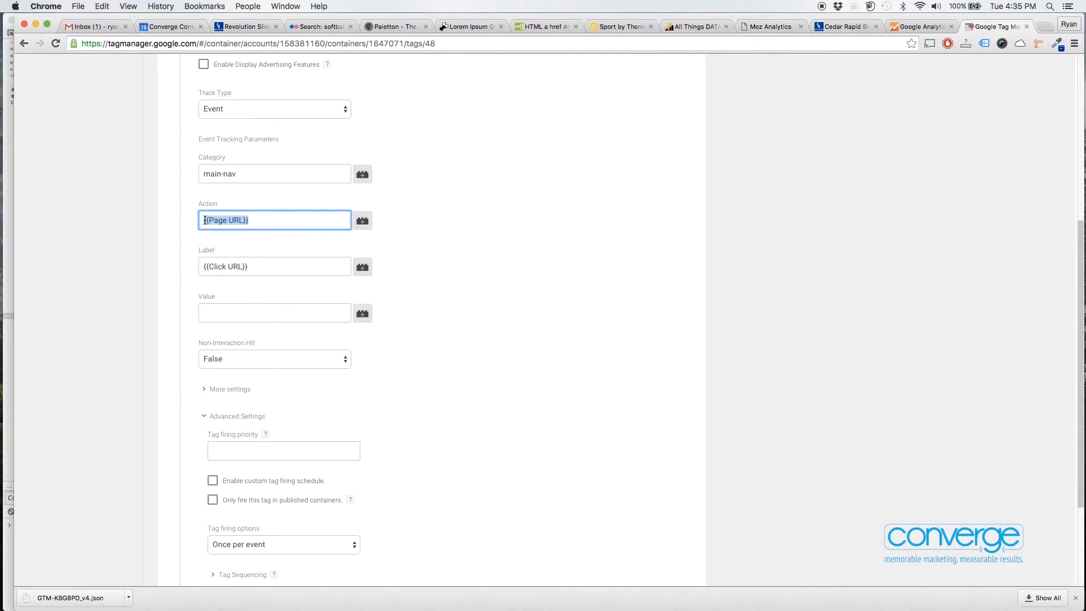
{"action": "left_click_drag", "start_coordinate": [250, 263], "coordinate": [208, 260]}
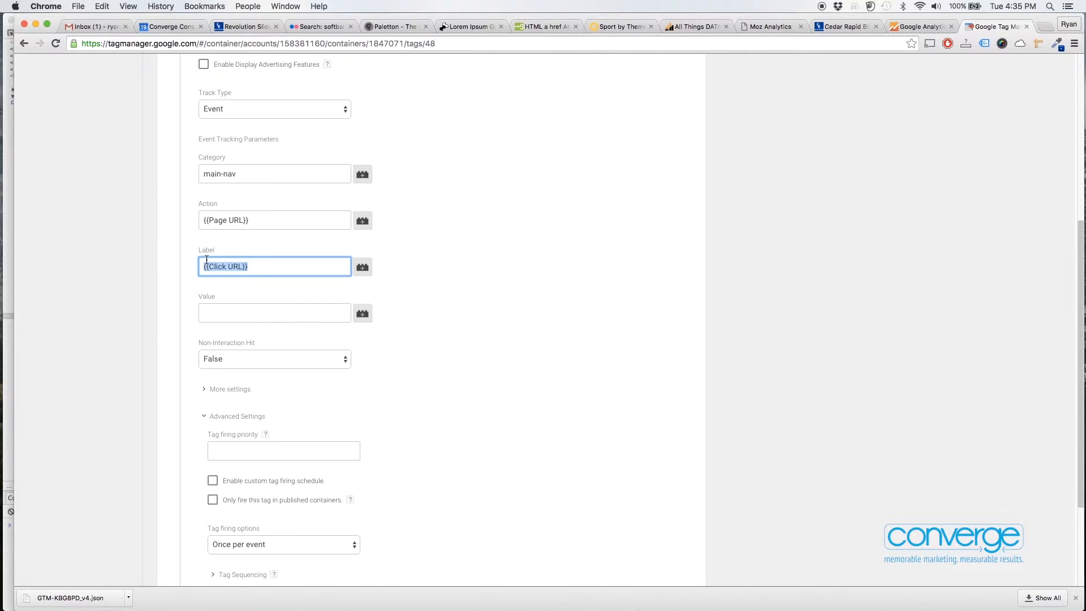
Clear the event's Action parameter and reselect the {{Page URL}} variable for it.
{"action": "left_click", "coordinate": [258, 221]}
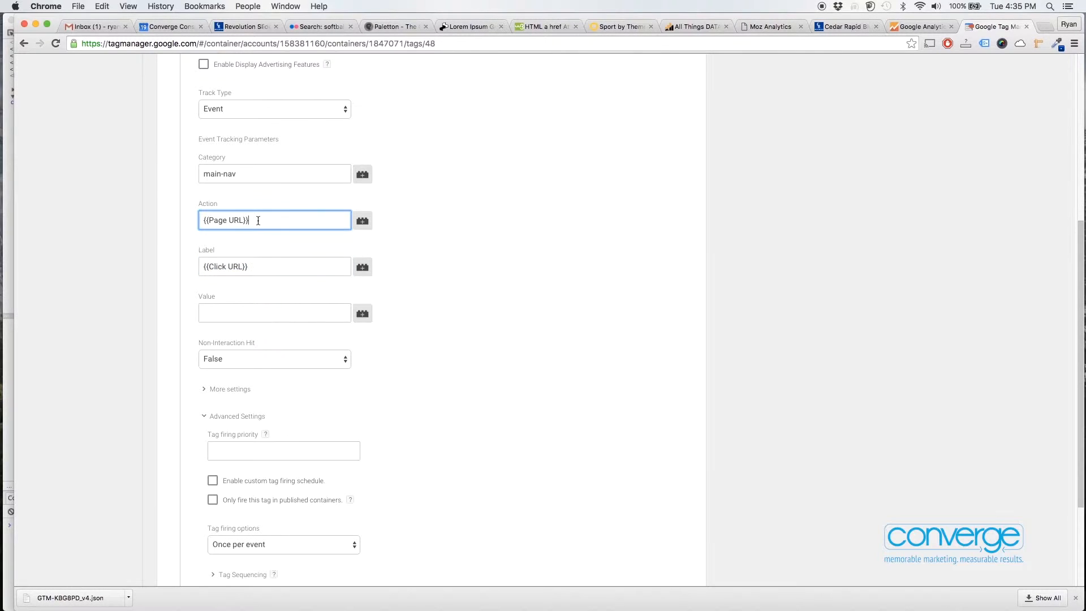
{"action": "left_click_drag", "start_coordinate": [253, 220], "coordinate": [209, 221]}
{"action": "key", "text": "BackSpace"}
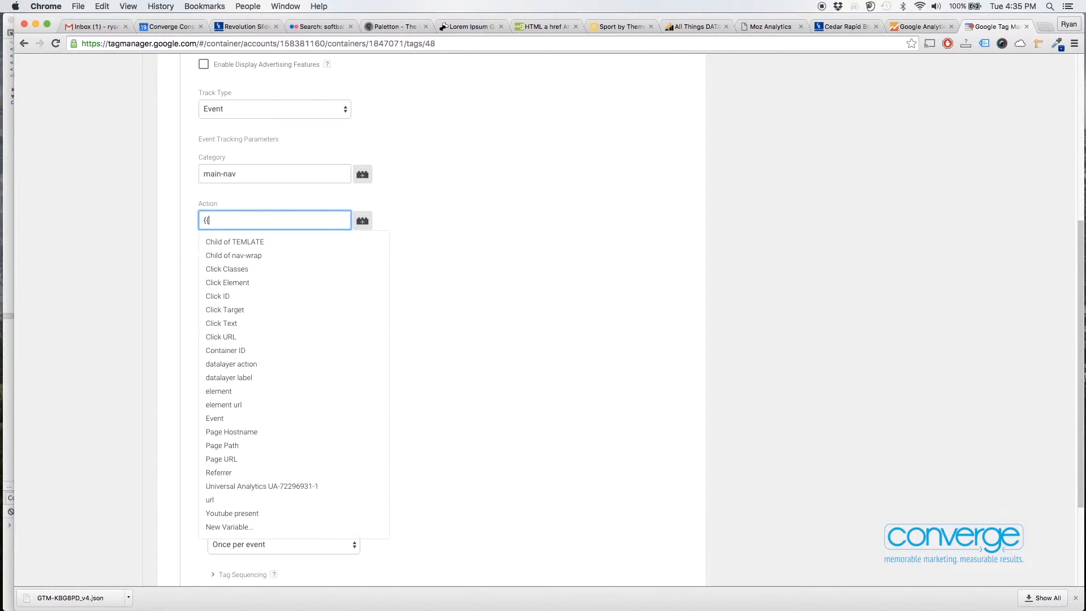
{"action": "left_click", "coordinate": [226, 459]}
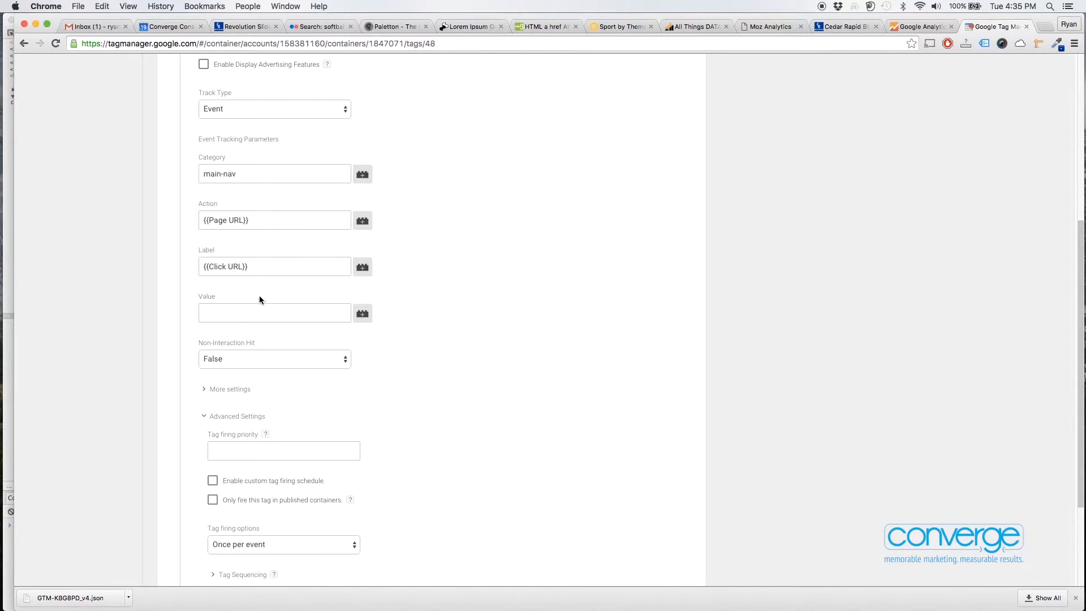
Replace the event's Label parameter with the {{Click Text}} variable.
{"action": "left_click", "coordinate": [269, 268]}
{"action": "left_click_drag", "start_coordinate": [269, 267], "coordinate": [166, 271]}
{"action": "key", "text": "BackSpace"}
{"action": "type", "text": "{{"}
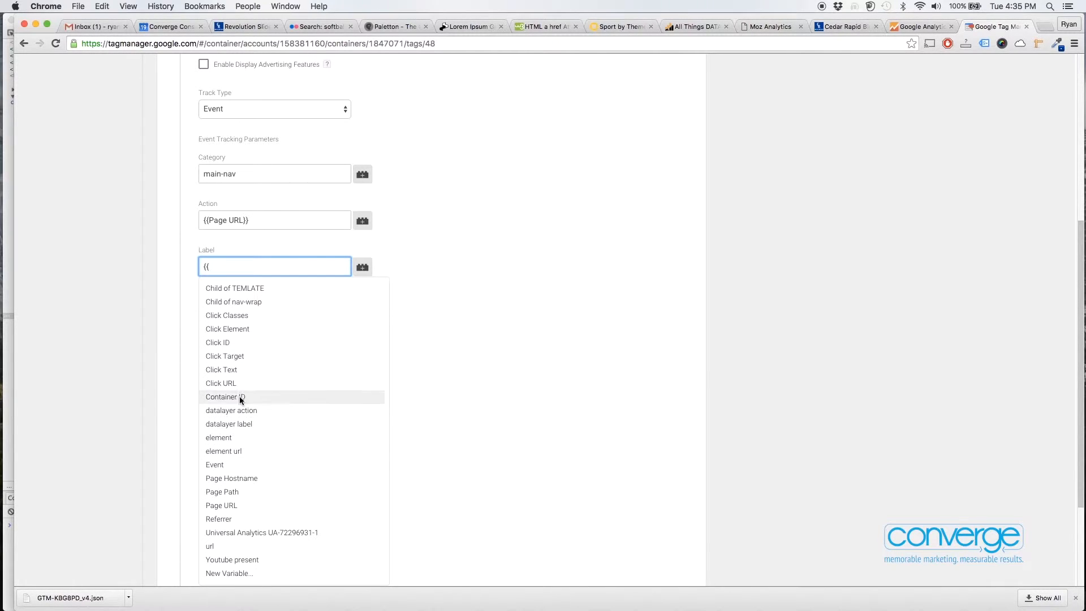
{"action": "left_click", "coordinate": [238, 371]}
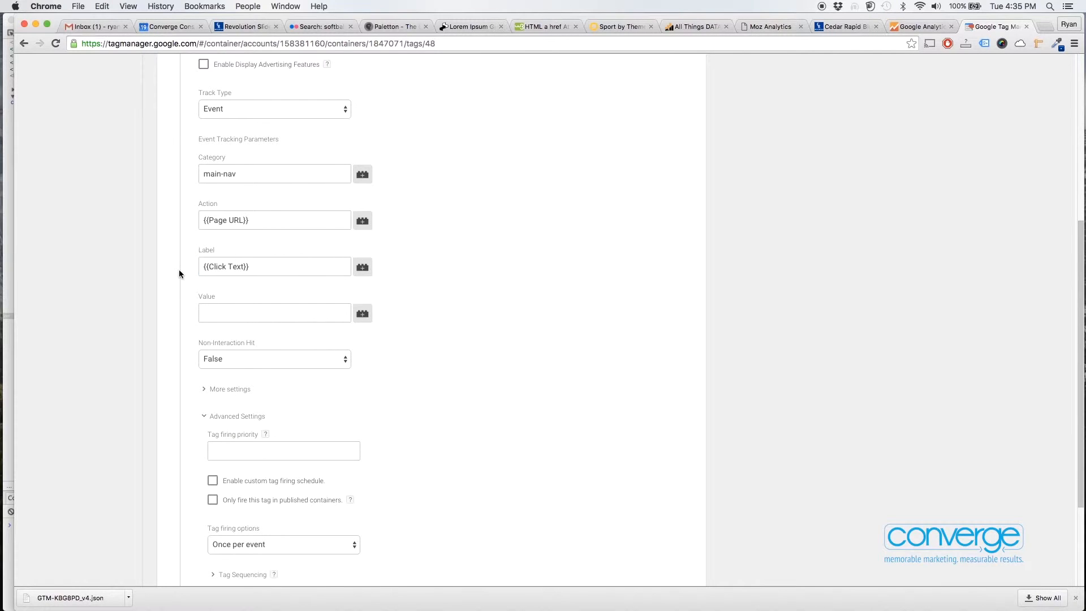
Check the tag's additional settings and continue from the tag configuration to its firing triggers.
{"action": "scroll", "coordinate": [280, 377], "scroll_direction": "down", "scroll_amount": 5}
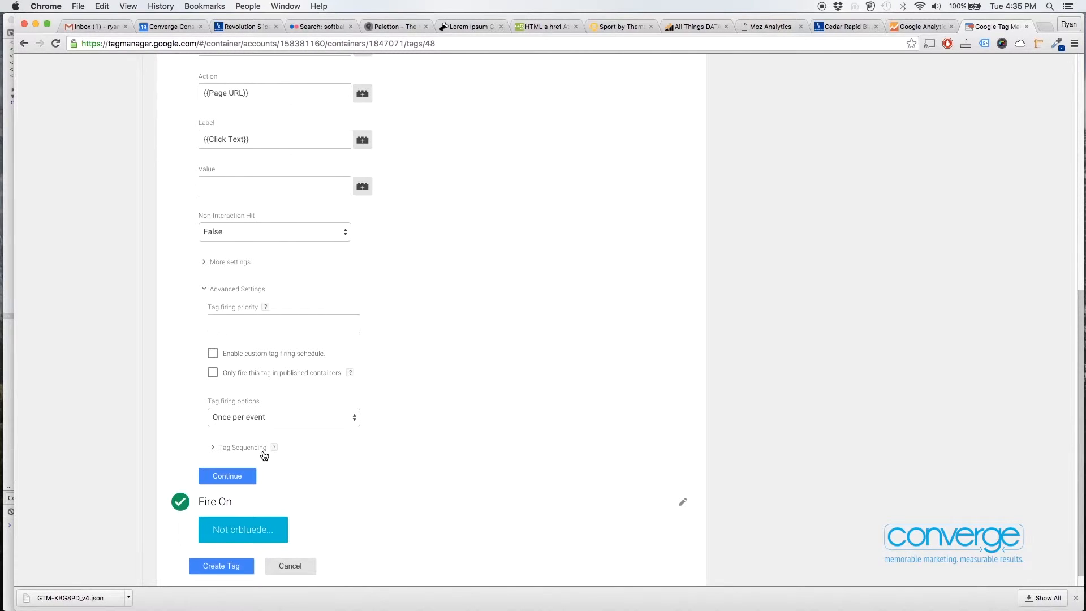
{"action": "scroll", "coordinate": [263, 469], "scroll_direction": "down", "scroll_amount": 1}
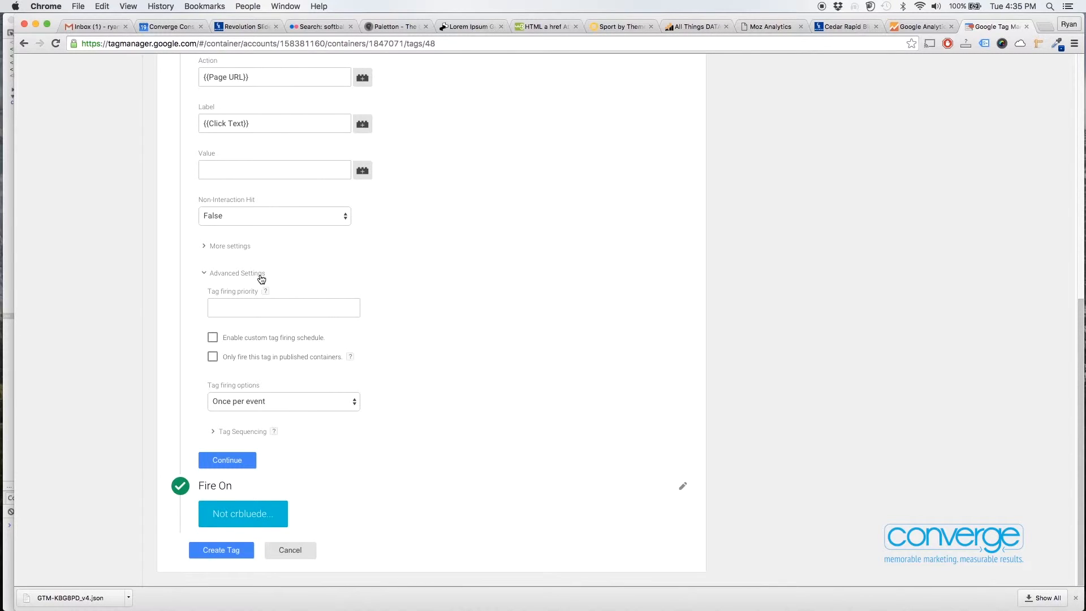
{"action": "left_click", "coordinate": [208, 248]}
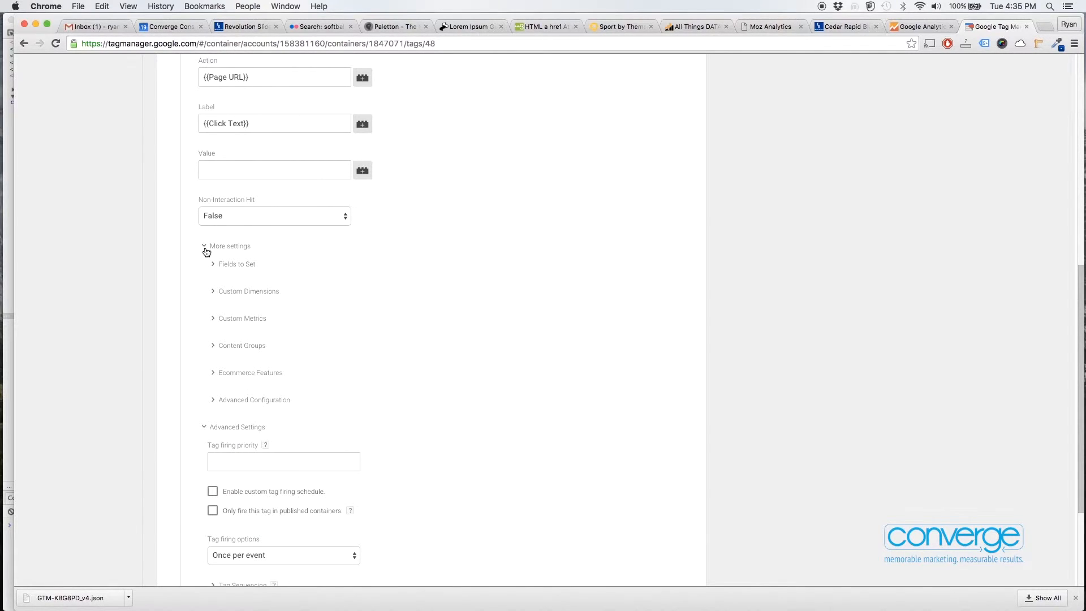
{"action": "left_click", "coordinate": [207, 250]}
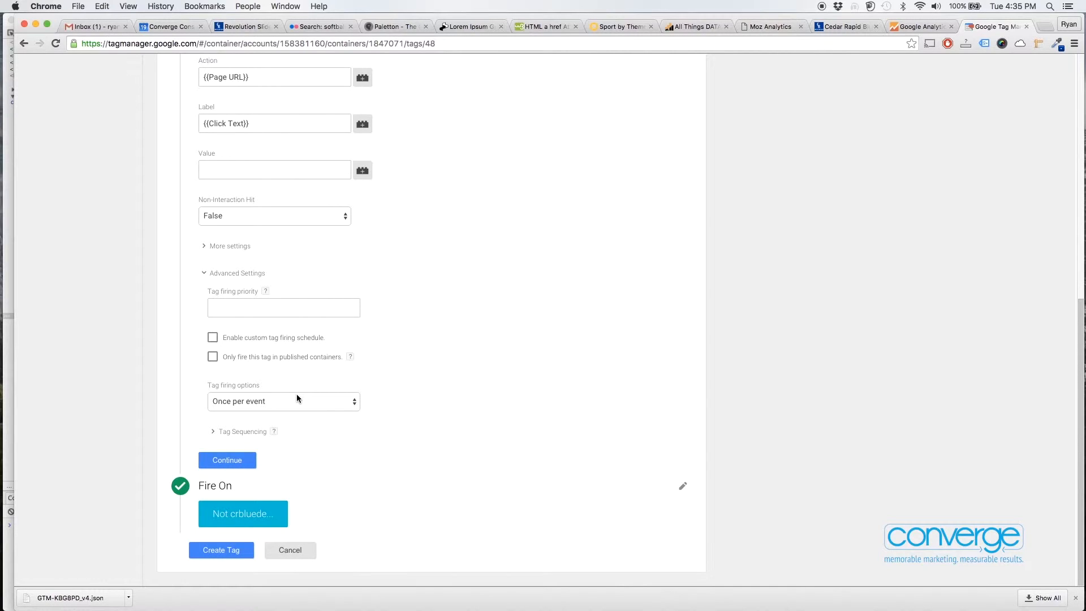
{"action": "left_click", "coordinate": [244, 462]}
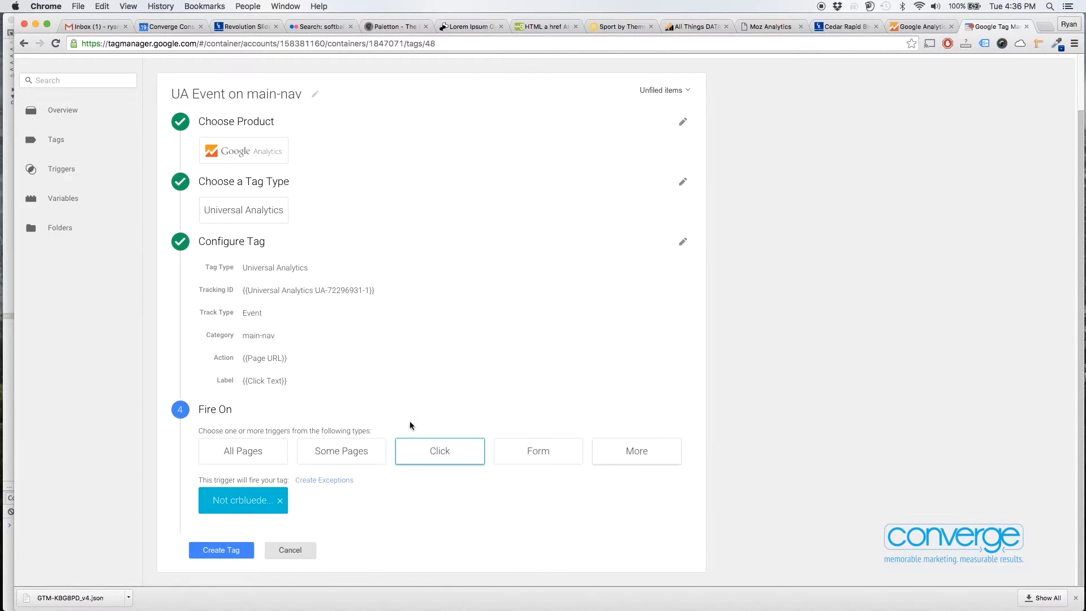
Copy the tag's Not crbluedevils.com trigger and name the copy main-nav.
{"action": "left_click", "coordinate": [237, 498]}
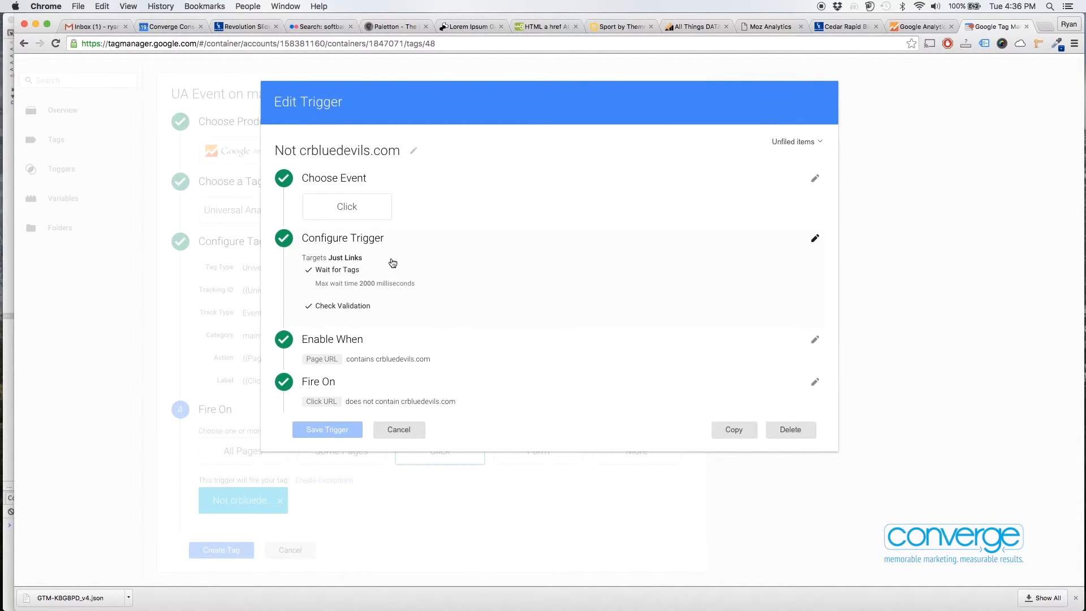
{"action": "left_click", "coordinate": [734, 429]}
{"action": "left_click", "coordinate": [326, 150]}
{"action": "left_click_drag", "start_coordinate": [326, 150], "coordinate": [241, 156]}
{"action": "key", "text": "BackSpace"}
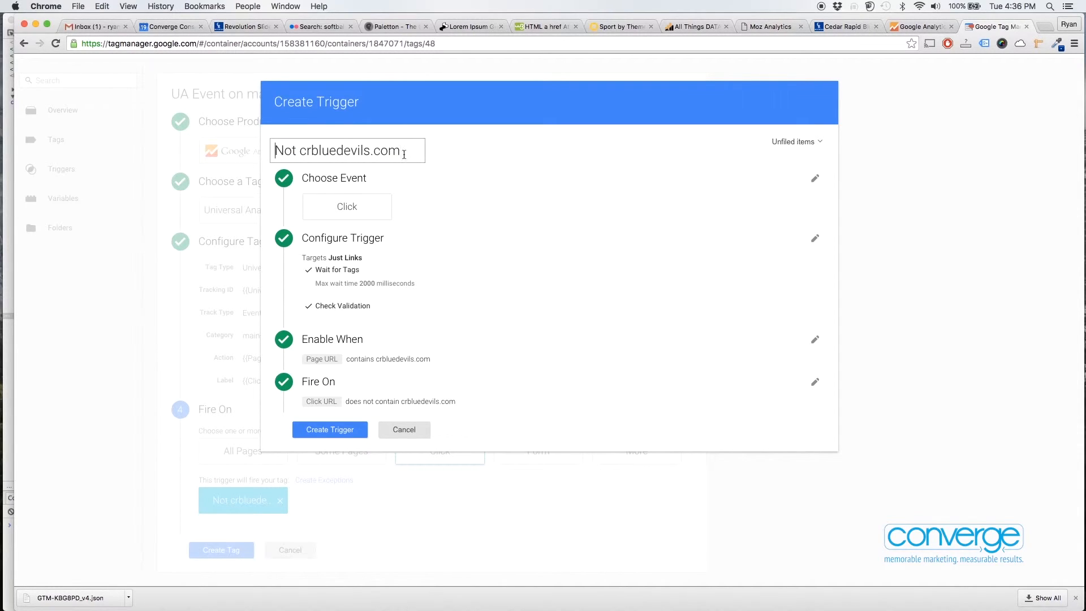
{"action": "left_click_drag", "start_coordinate": [404, 154], "coordinate": [211, 153]}
{"action": "type", "text": "main"}
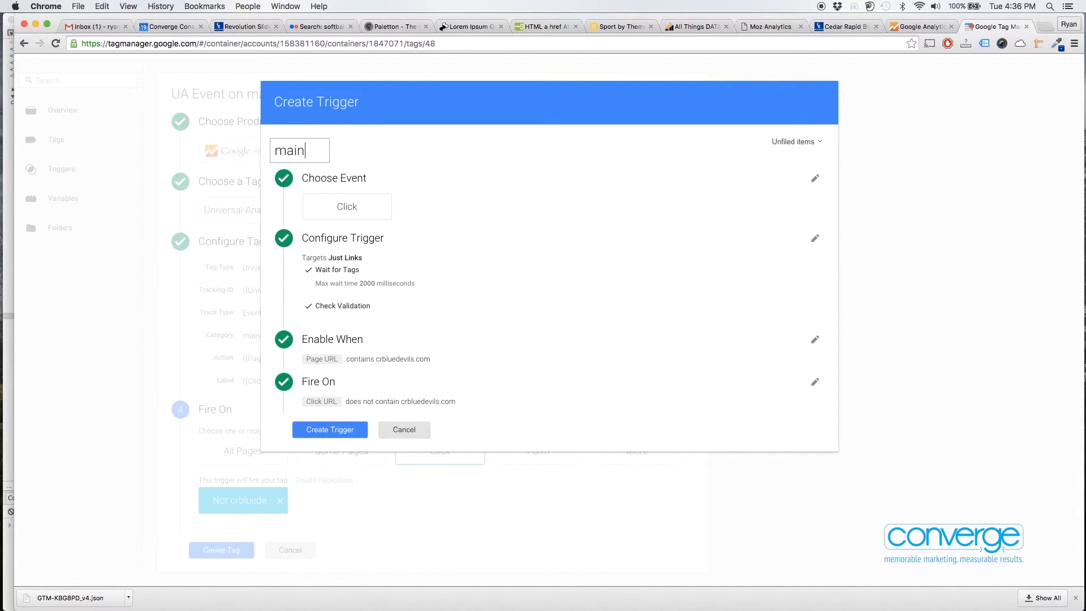
{"action": "type", "text": "-nav"}
Set the main-nav trigger's enabling condition to Page URL matches RegEx .*.
{"action": "left_click", "coordinate": [366, 340]}
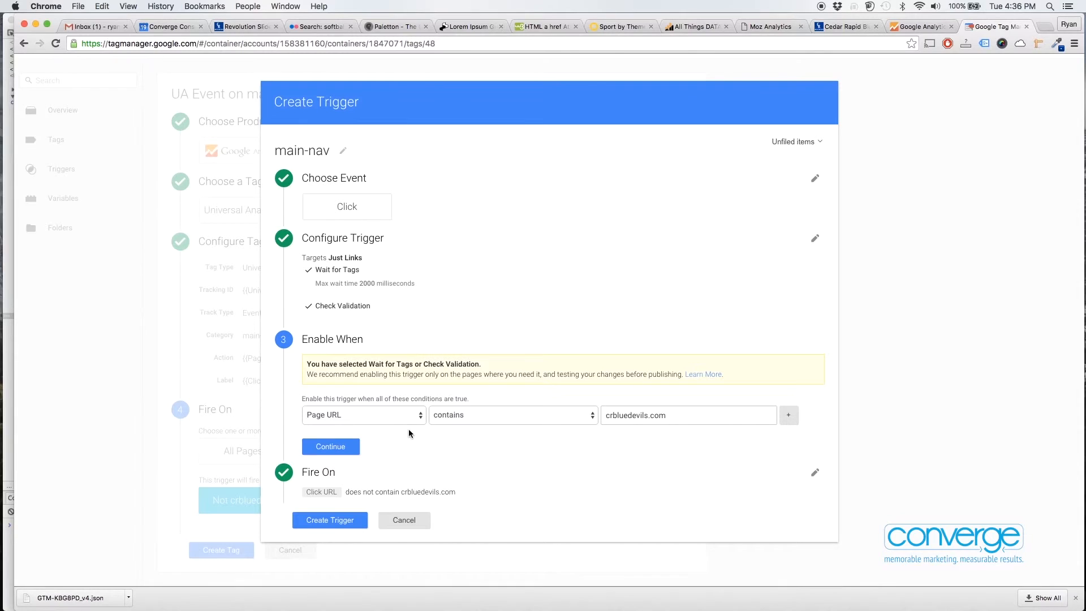
{"action": "left_click", "coordinate": [669, 414]}
{"action": "left_click_drag", "start_coordinate": [668, 414], "coordinate": [577, 417]}
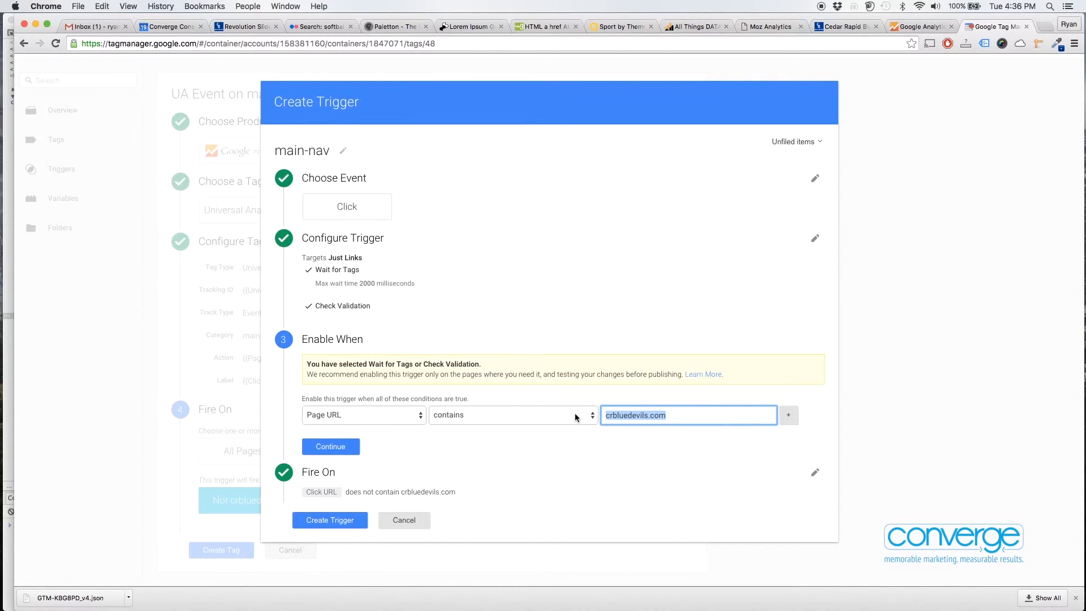
{"action": "type", "text": ".*"}
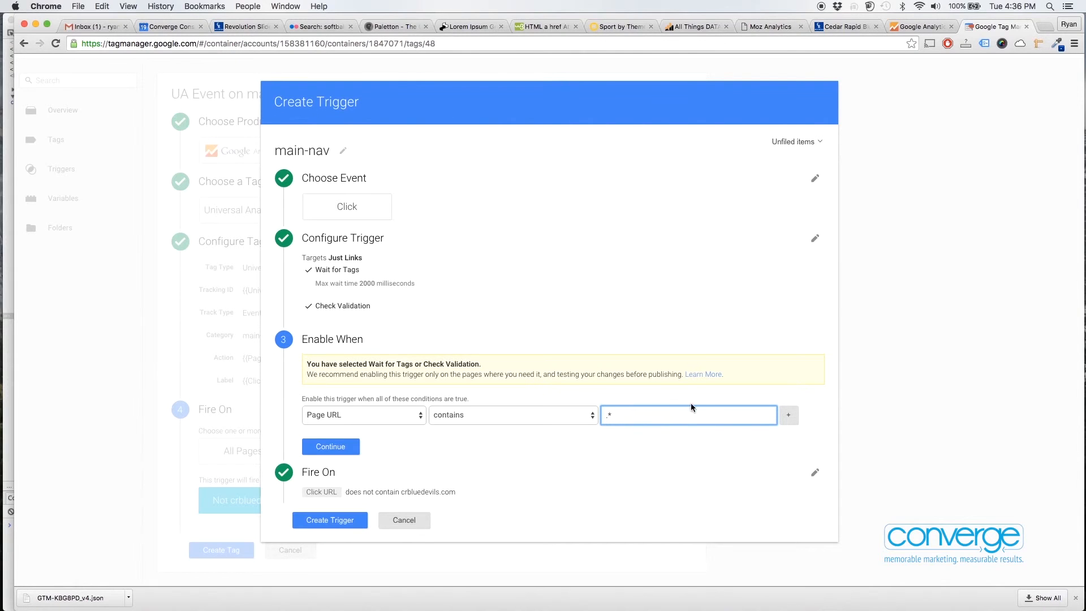
{"action": "left_click", "coordinate": [466, 414]}
{"action": "left_click", "coordinate": [469, 457]}
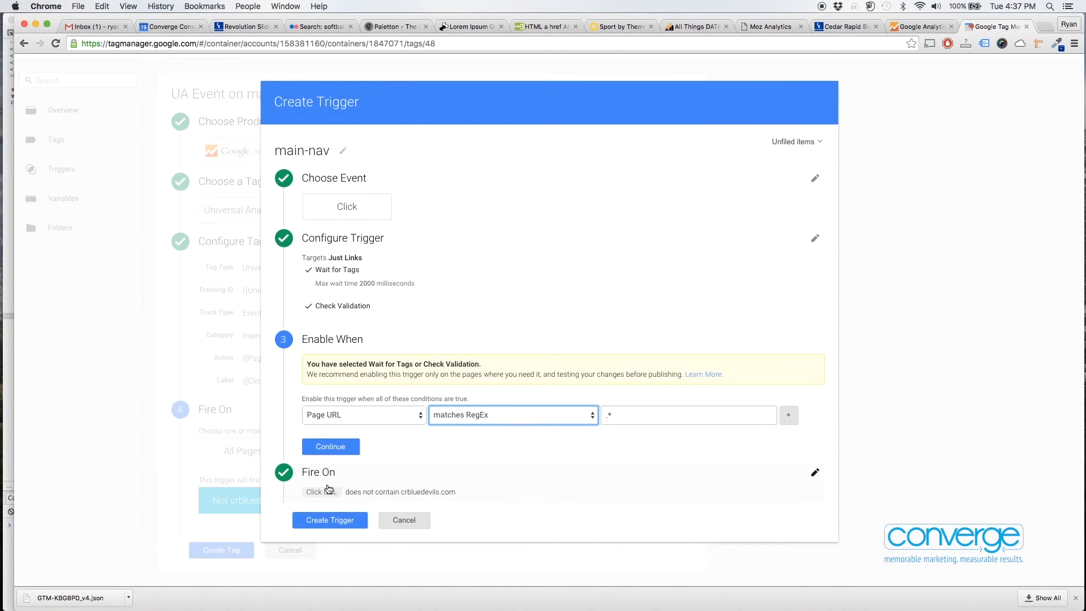
Set the trigger to fire when Child of nav-wrap equals true, and create both the trigger and the UA Event on main-nav tag.
{"action": "left_click", "coordinate": [328, 488]}
{"action": "left_click", "coordinate": [392, 422]}
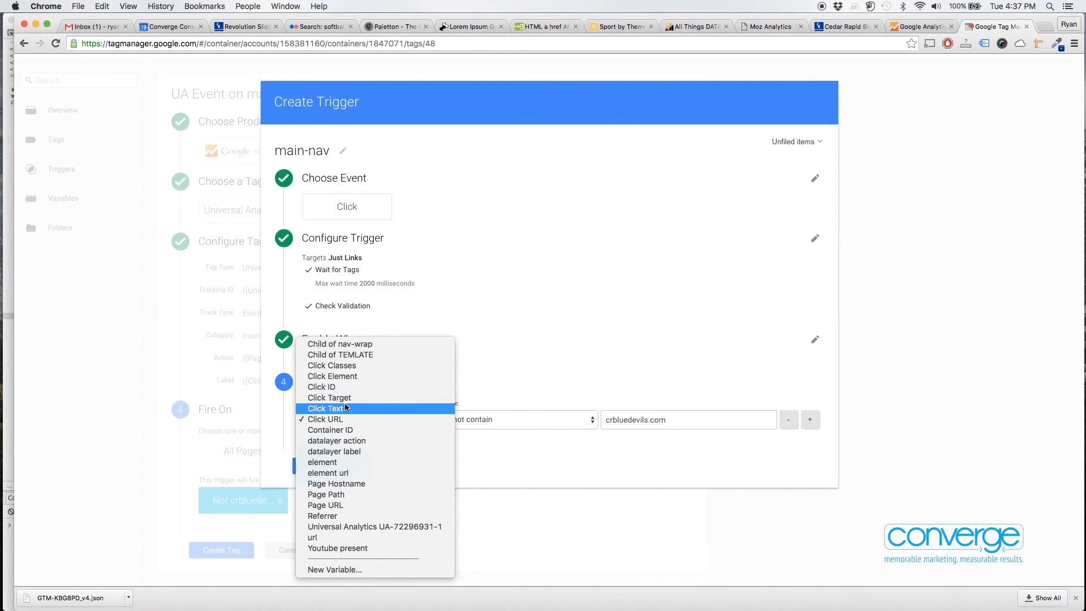
{"action": "left_click", "coordinate": [367, 345]}
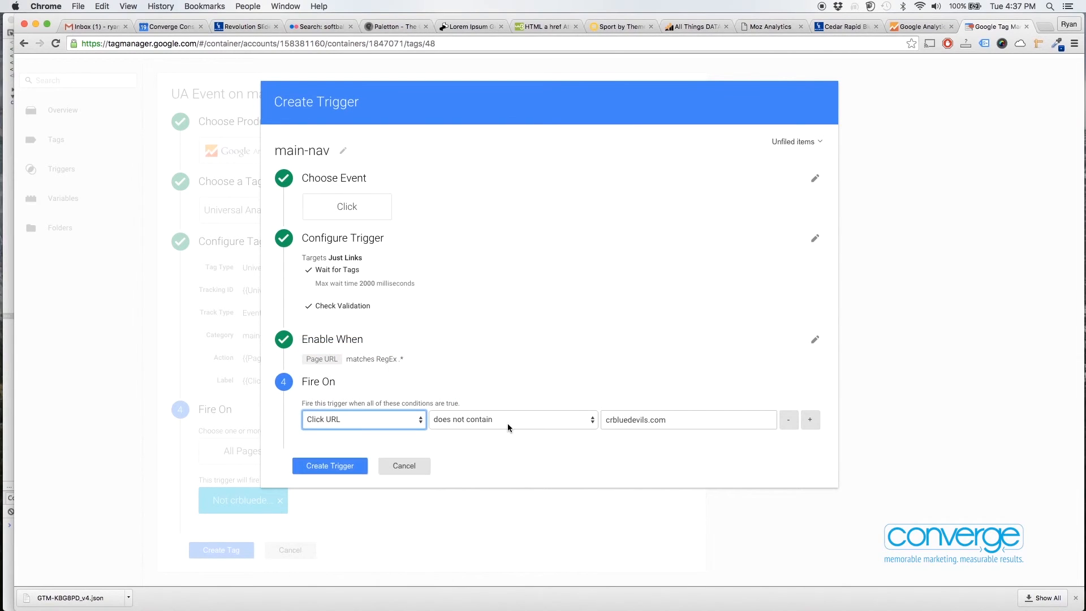
{"action": "left_click", "coordinate": [511, 422]}
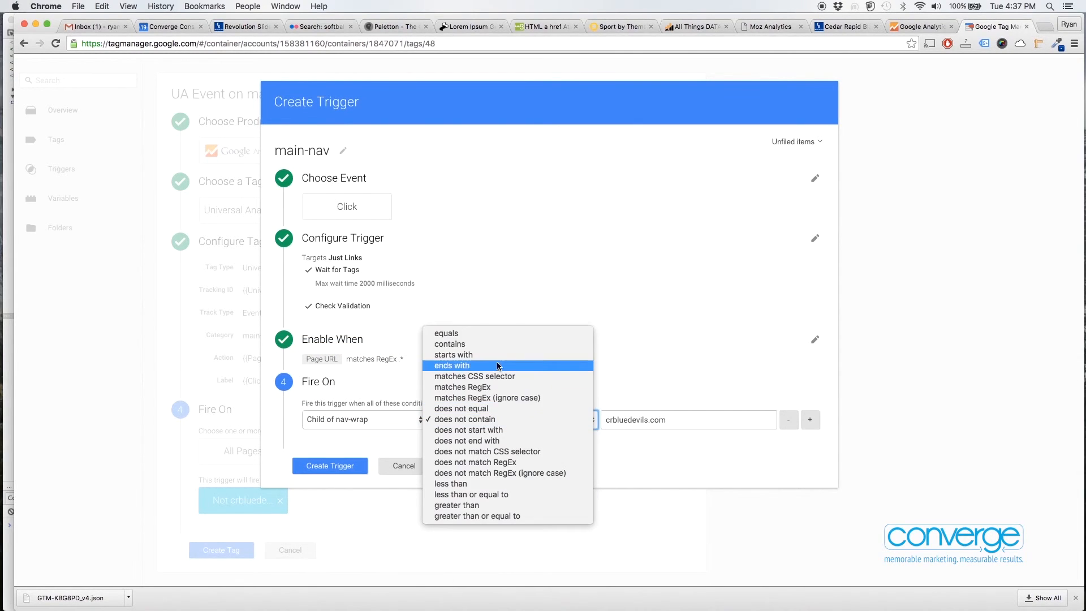
{"action": "left_click", "coordinate": [481, 336]}
{"action": "left_click_drag", "start_coordinate": [690, 422], "coordinate": [603, 423]}
{"action": "type", "text": "true"}
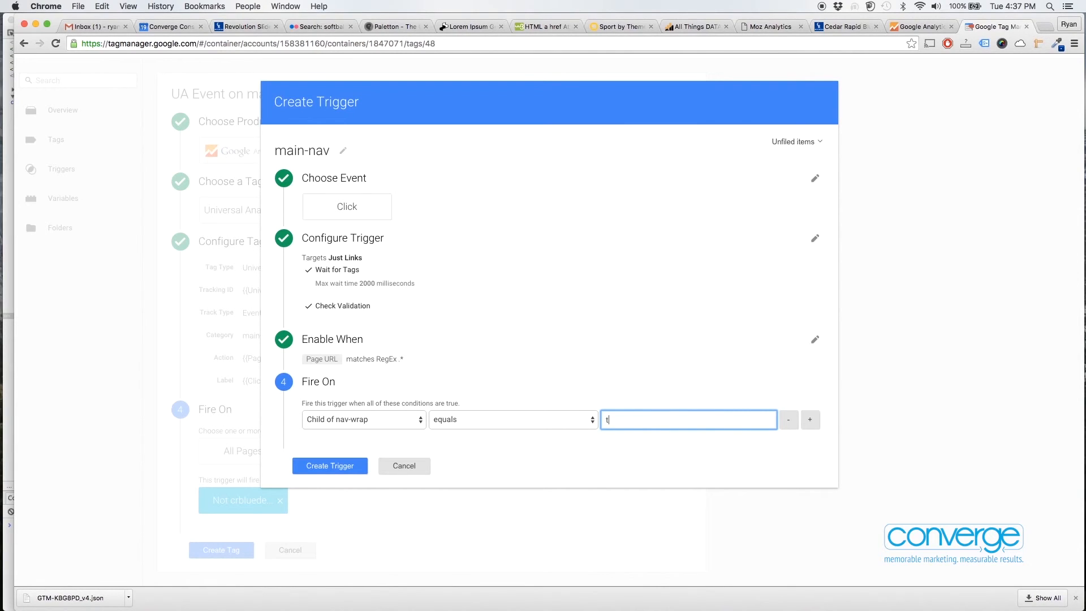
{"action": "left_click", "coordinate": [335, 465]}
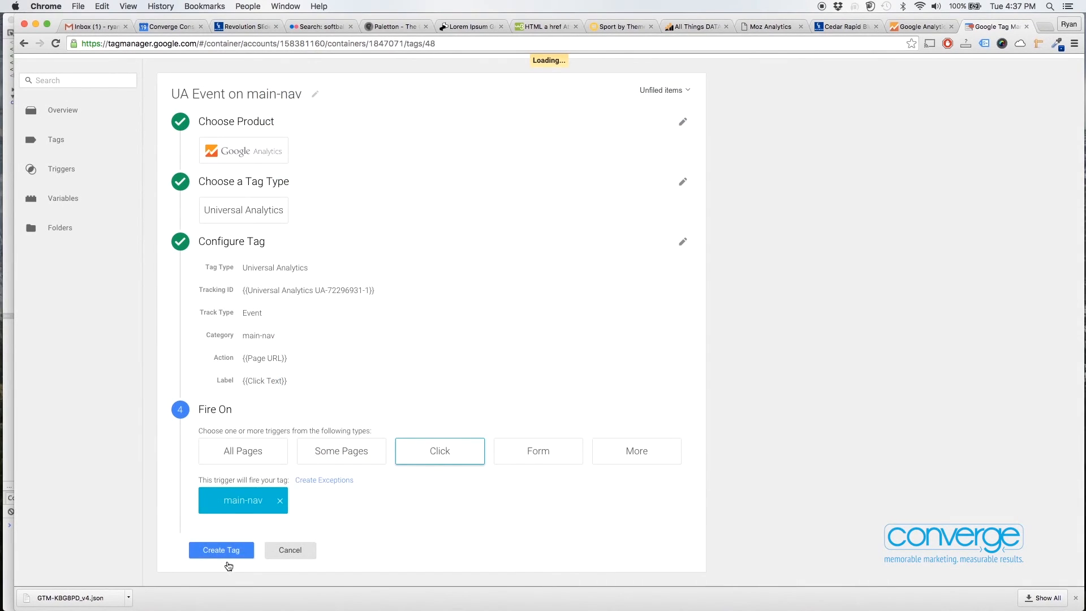
{"action": "left_click", "coordinate": [225, 556]}
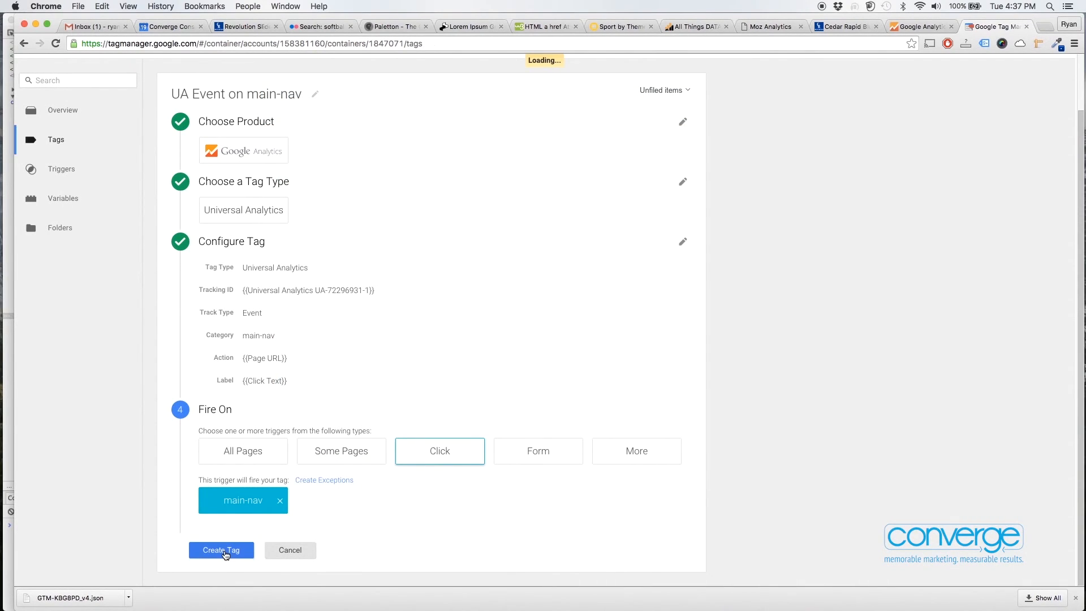